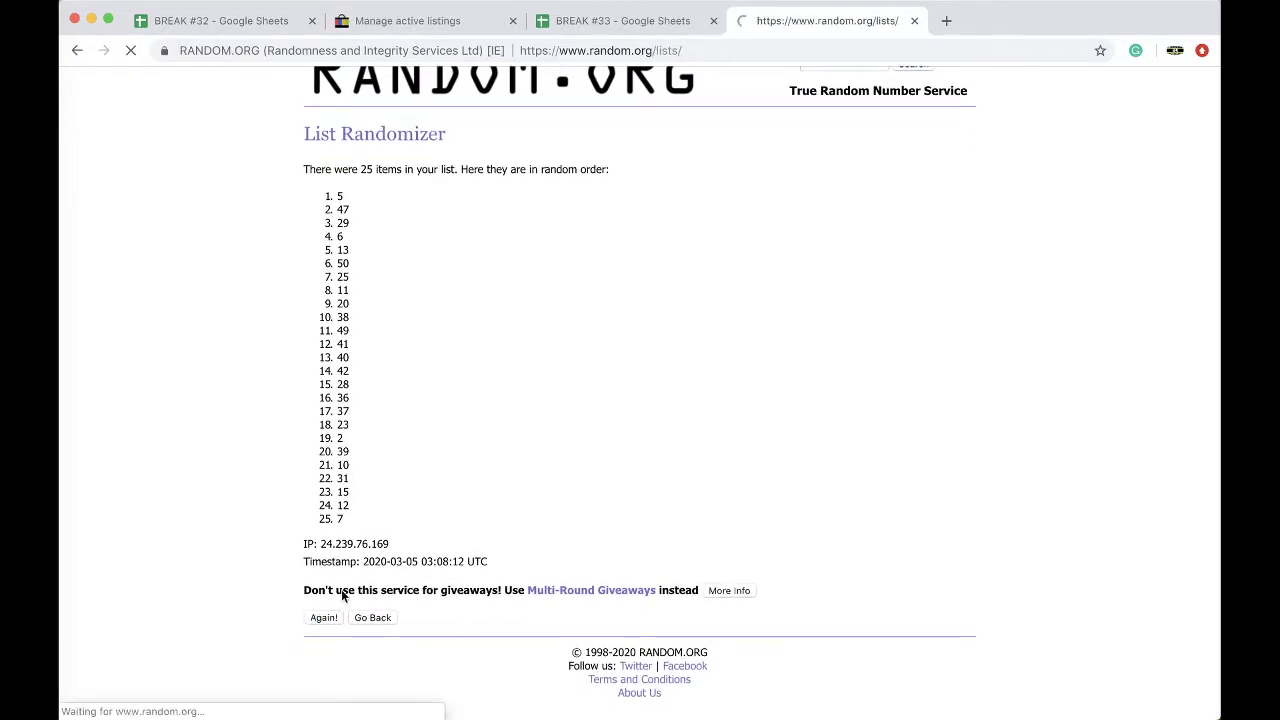
Step: Reshuffle the 25-number list three more times, then switch to the BREAK #33 spreadsheet
{"action": "left_click", "coordinate": [327, 616]}
{"action": "left_click", "coordinate": [320, 618]}
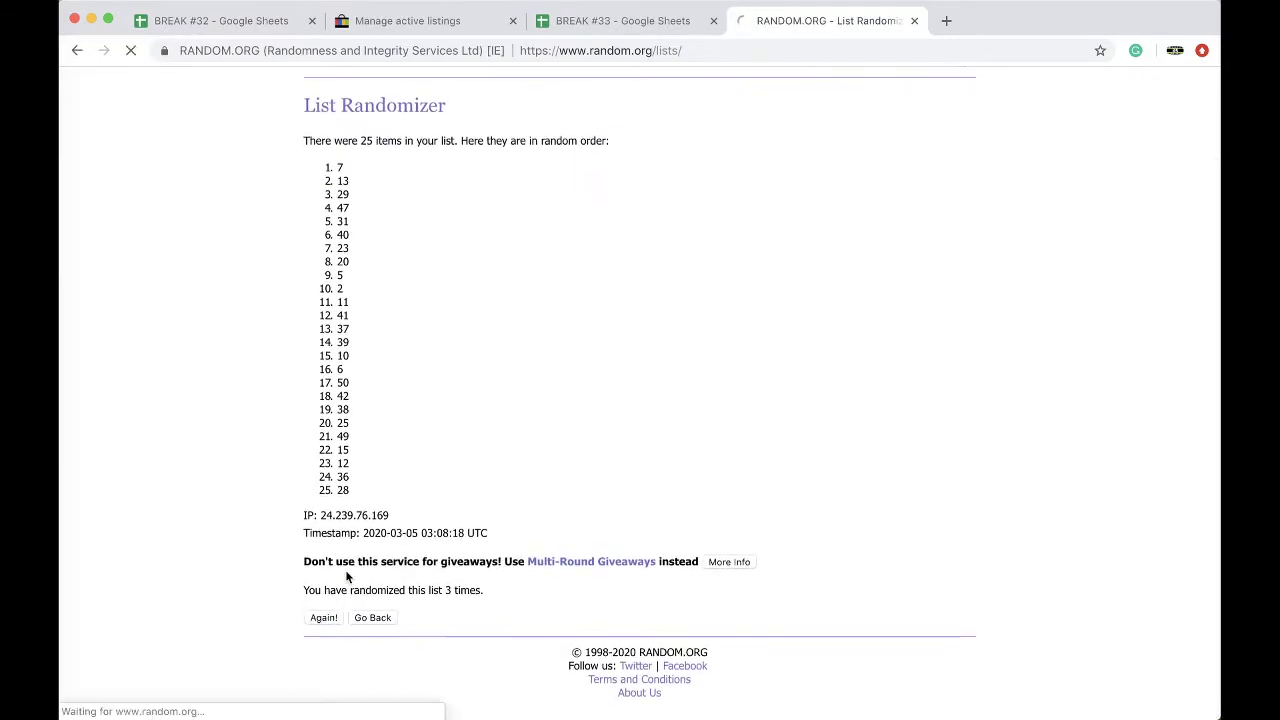
{"action": "left_click", "coordinate": [317, 616]}
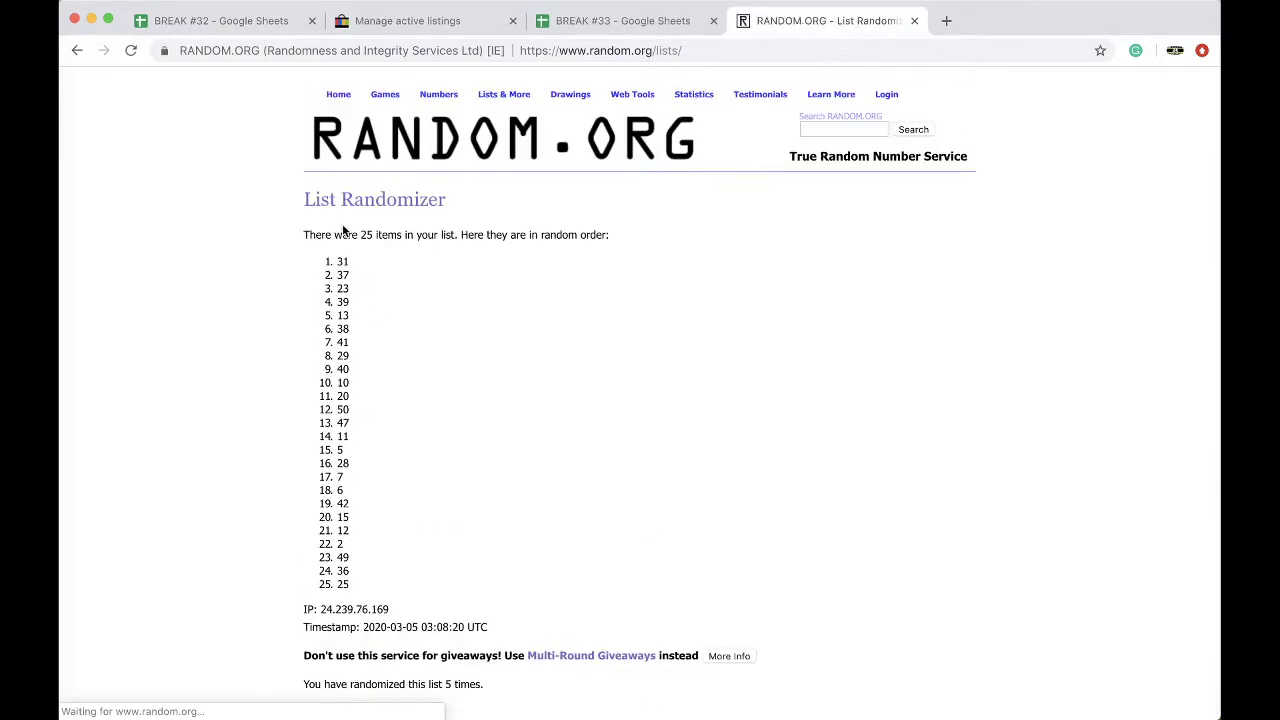
{"action": "left_click", "coordinate": [668, 22]}
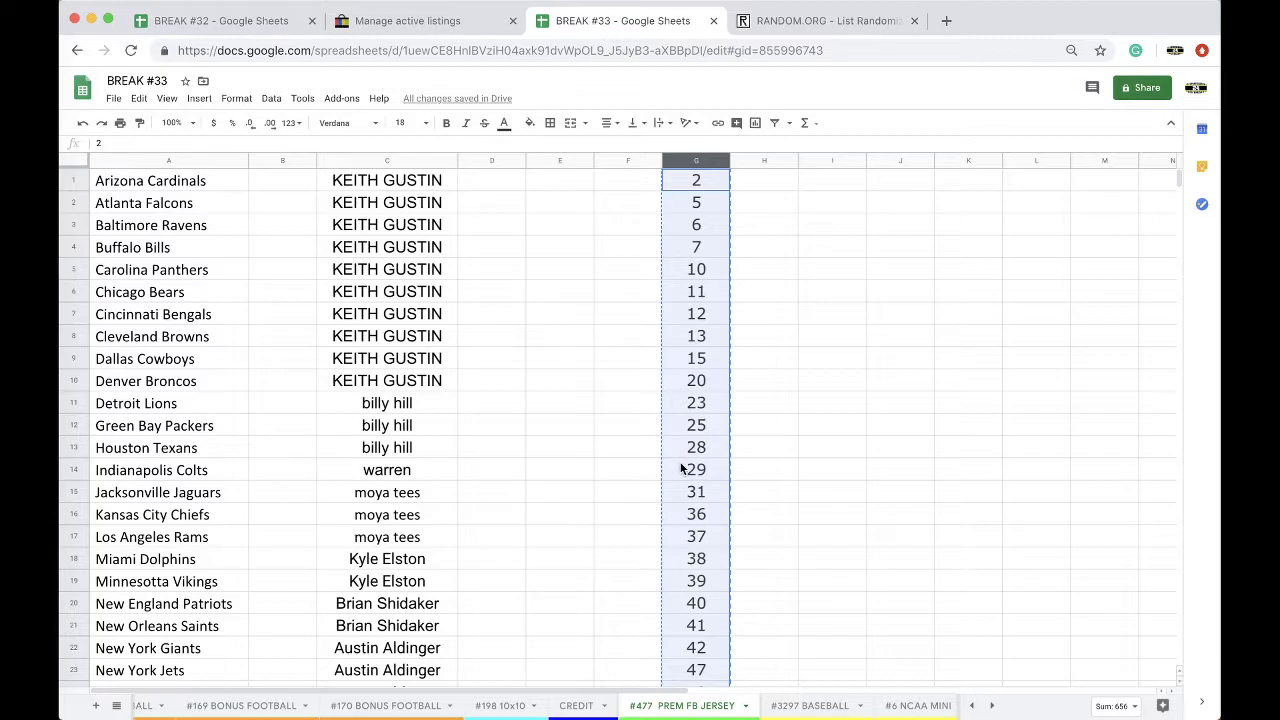
Step: Fill cell G15, holding 31, with yellow
{"action": "left_click", "coordinate": [679, 491]}
{"action": "left_click", "coordinate": [530, 122]}
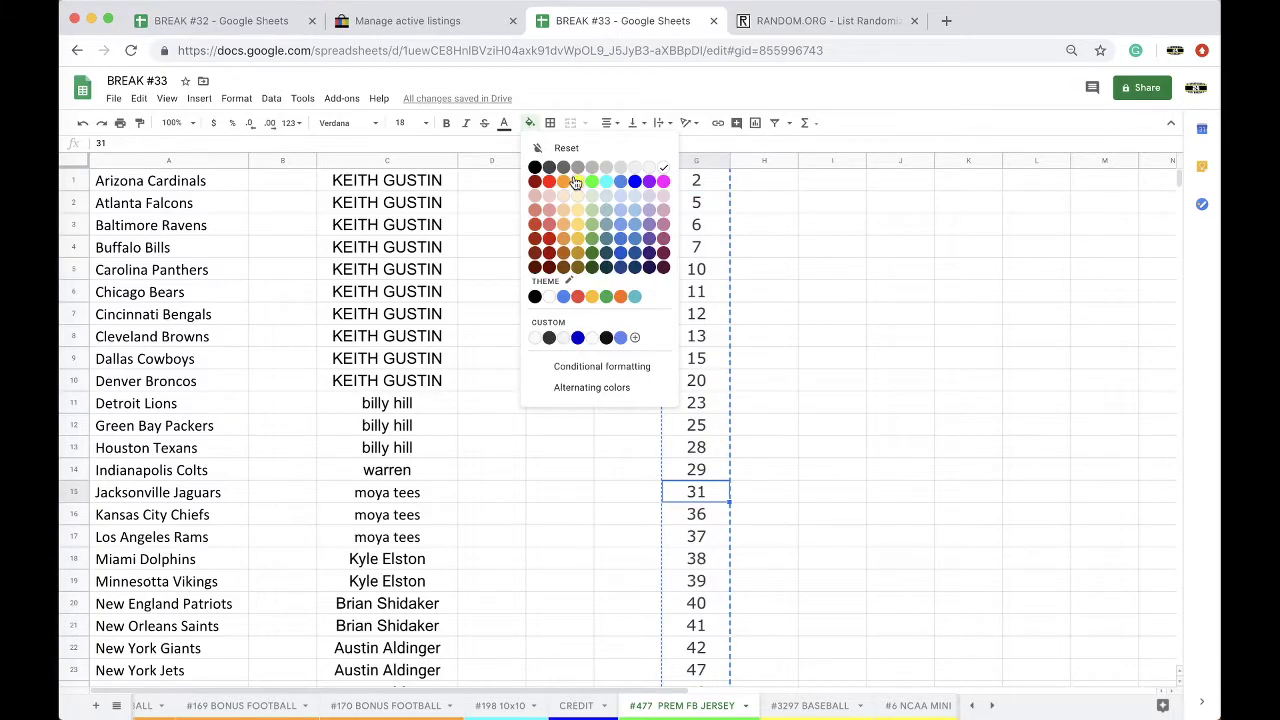
{"action": "left_click", "coordinate": [577, 181]}
Step: Duplicate the #477 PREM FB JERSEY sheet and rename the copy #478 PREM FB JERSEY
{"action": "right_click", "coordinate": [663, 704]}
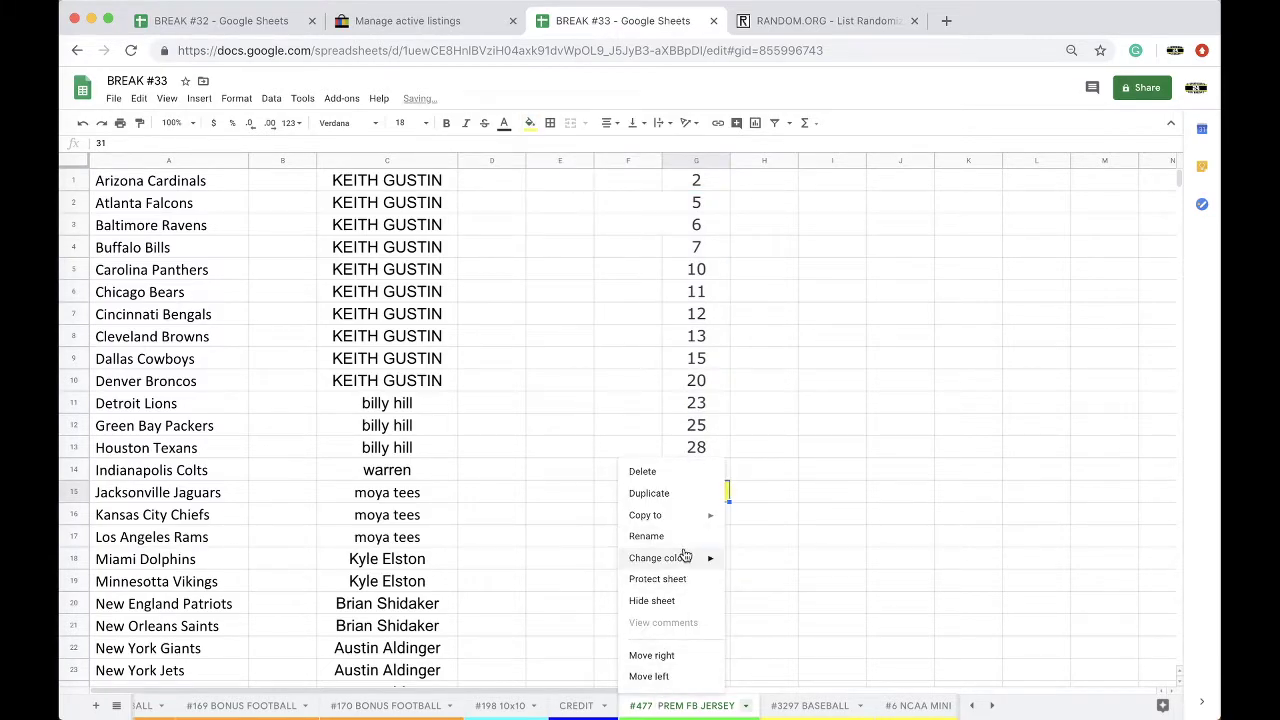
{"action": "left_click", "coordinate": [649, 493]}
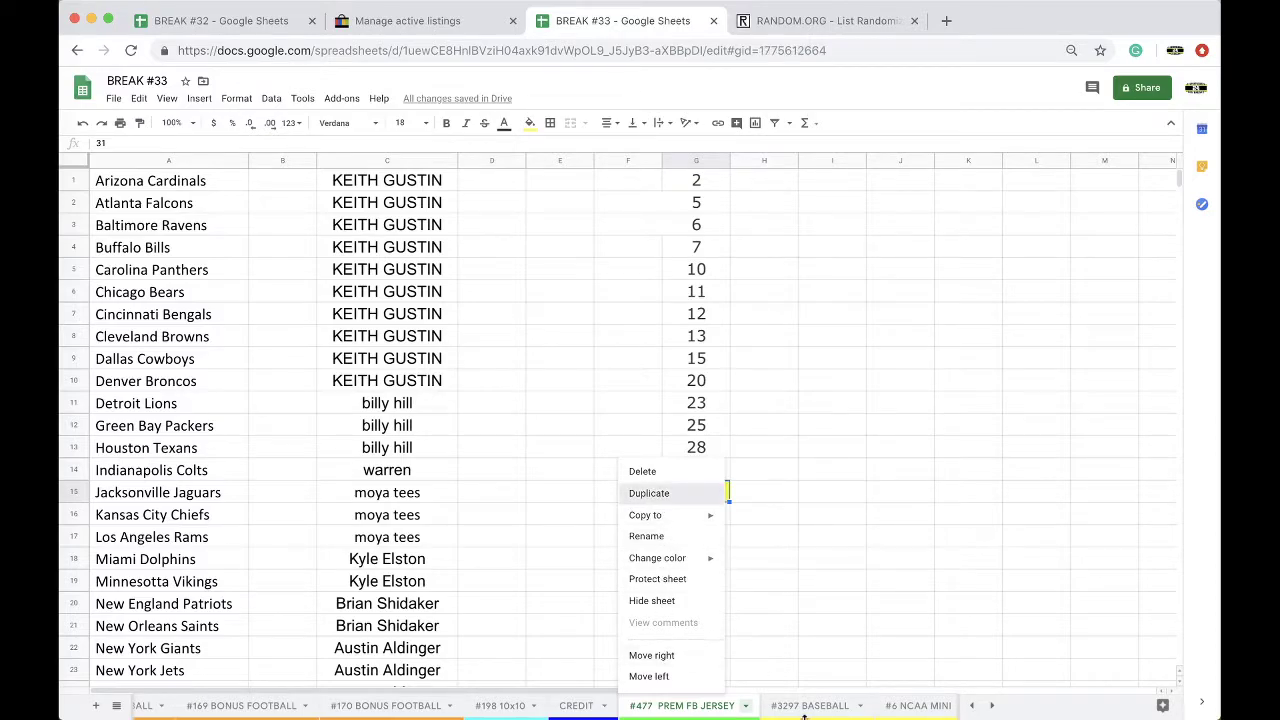
{"action": "double_click", "coordinate": [777, 707]}
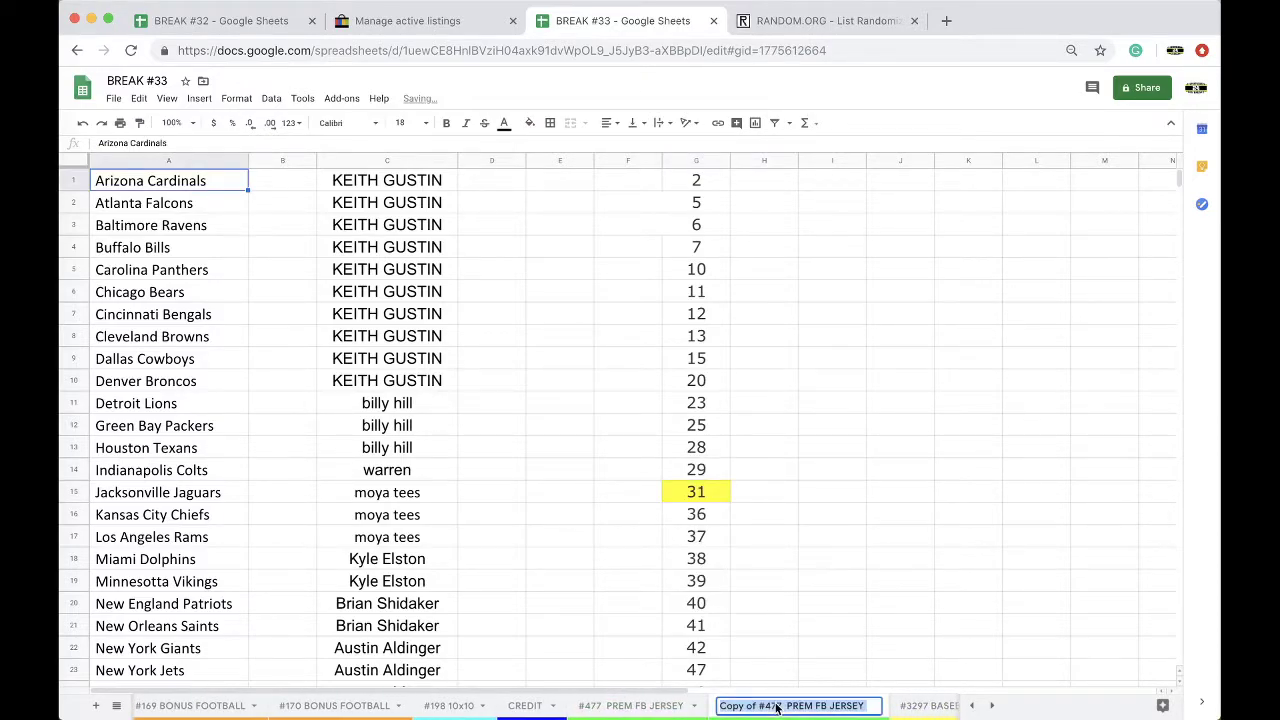
{"action": "left_click_drag", "start_coordinate": [782, 707], "coordinate": [677, 709]}
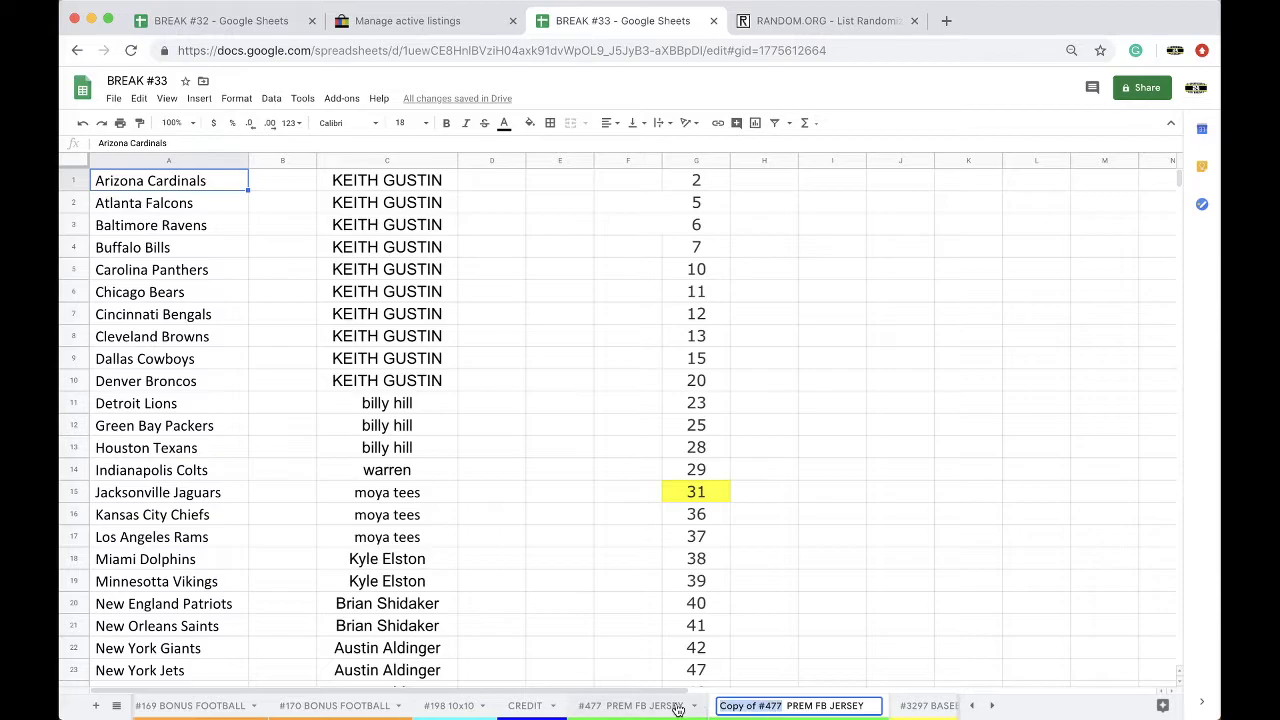
{"action": "type", "text": "#478"}
{"action": "left_click", "coordinate": [728, 626]}
Step: Clear the names from row 11 down and put moya tees into C11:C13
{"action": "right_click", "coordinate": [768, 708]}
{"action": "mouse_move", "coordinate": [760, 558]}
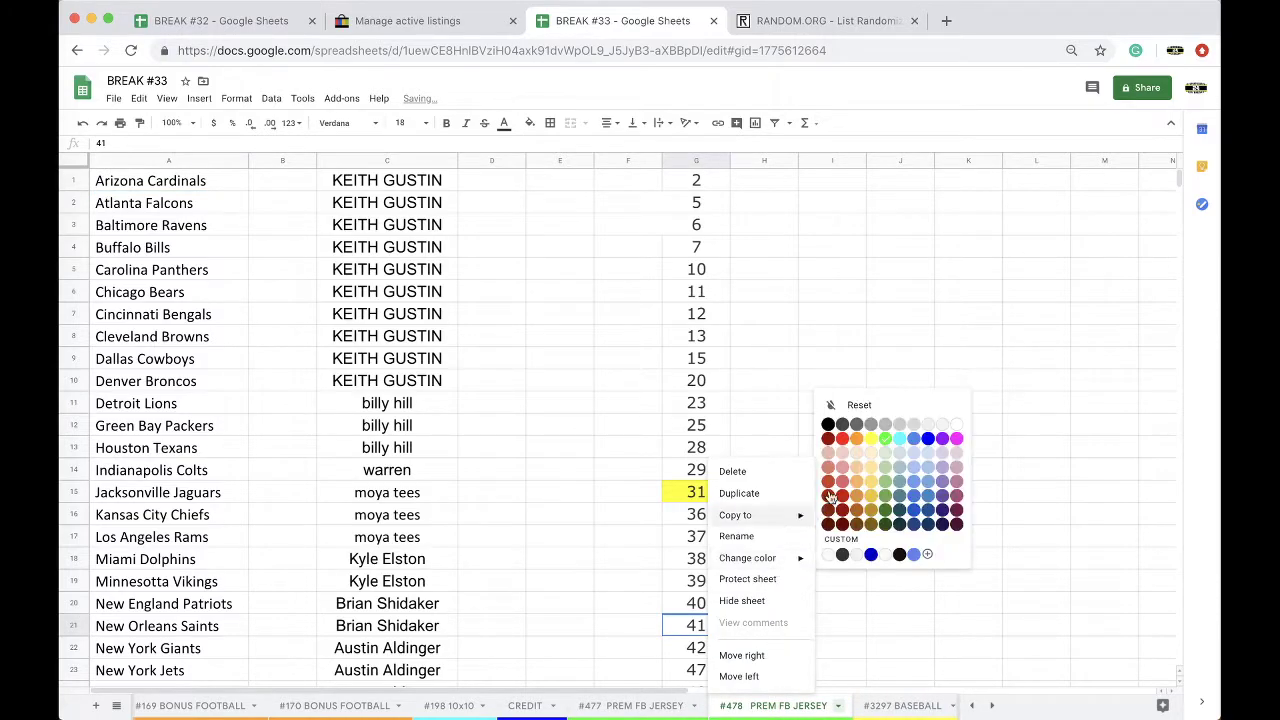
{"action": "left_click", "coordinate": [403, 466]}
{"action": "left_click_drag", "start_coordinate": [401, 513], "coordinate": [384, 534]}
{"action": "key", "text": "super+c"}
{"action": "key", "text": "Delete"}
{"action": "left_click_drag", "start_coordinate": [400, 403], "coordinate": [405, 716]}
{"action": "key", "text": "Delete"}
{"action": "scroll", "coordinate": [404, 433], "scroll_direction": "up", "scroll_amount": 5}
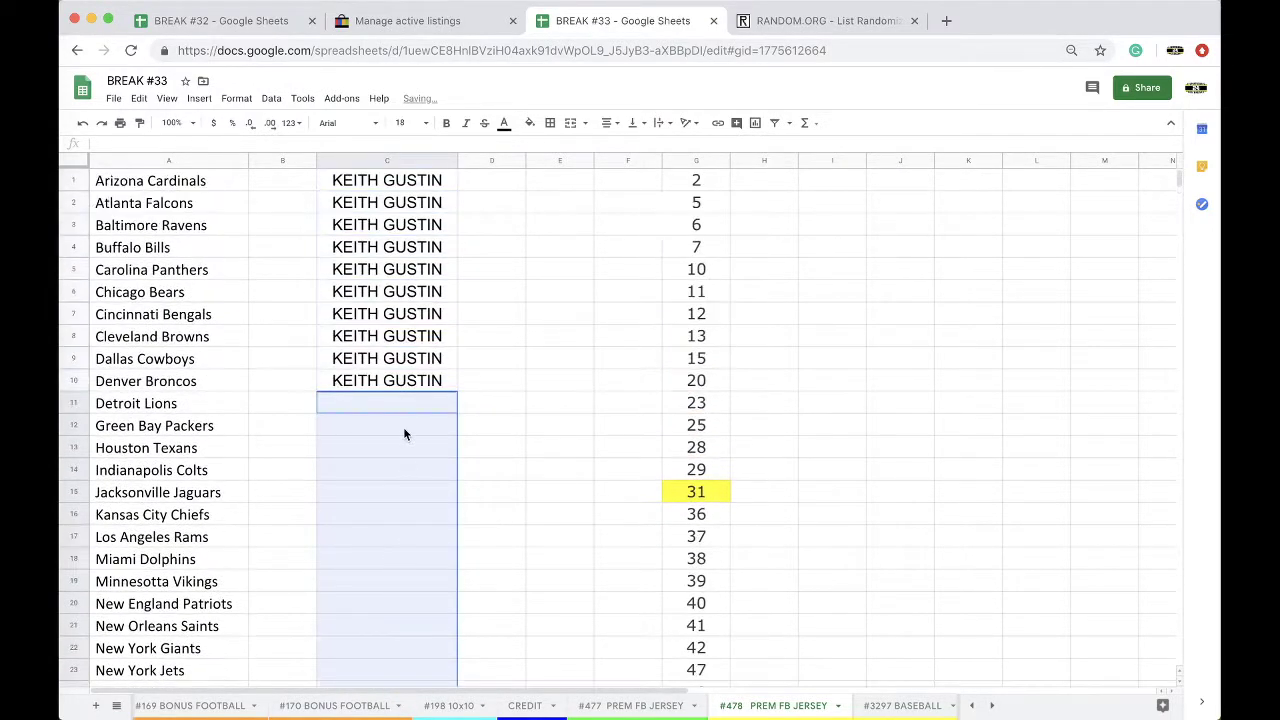
{"action": "key", "text": "super+v"}
Step: Move the numbers 36 through 50 up so they start at G15
{"action": "left_click_drag", "start_coordinate": [700, 512], "coordinate": [695, 705]}
{"action": "key", "text": "super+c"}
{"action": "key", "text": "Delete"}
{"action": "scroll", "coordinate": [697, 428], "scroll_direction": "up", "scroll_amount": 3}
{"action": "left_click", "coordinate": [689, 454]}
{"action": "key", "text": "super+v"}
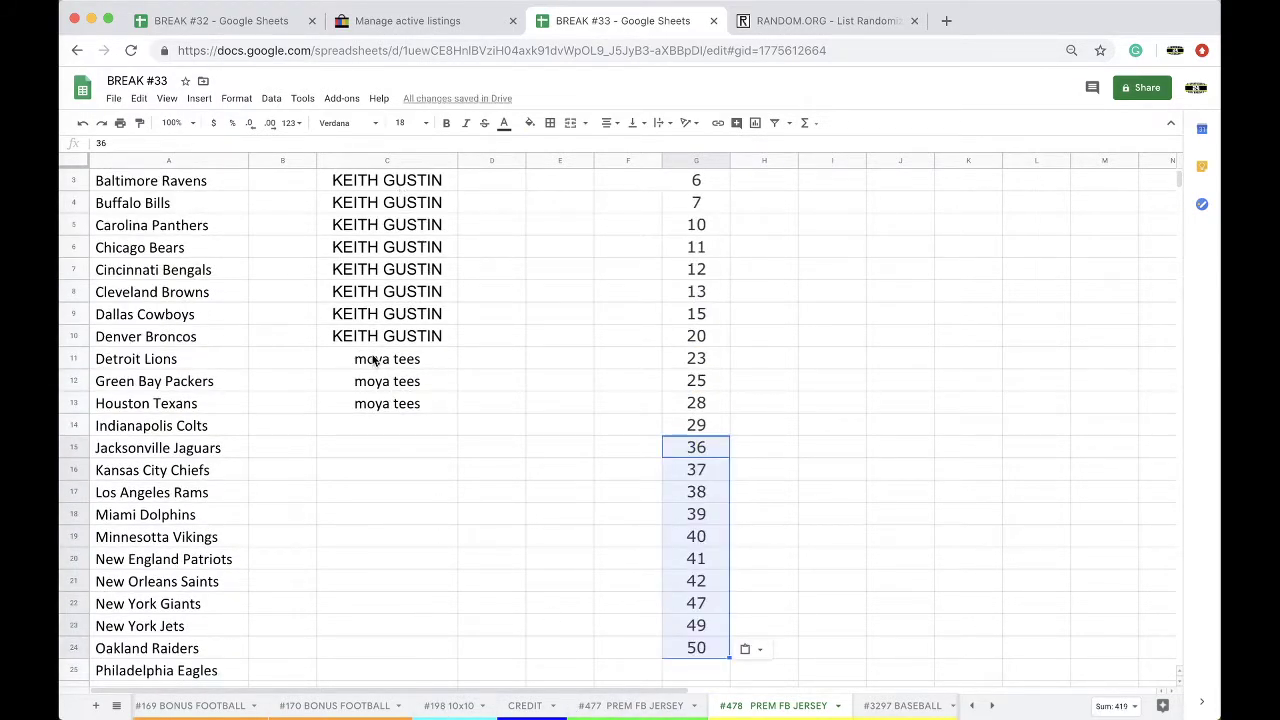
Step: Fill the moya tees cells C11:C13 yellow and return to the #477 sheet
{"action": "left_click_drag", "start_coordinate": [370, 362], "coordinate": [370, 403]}
{"action": "left_click", "coordinate": [530, 122]}
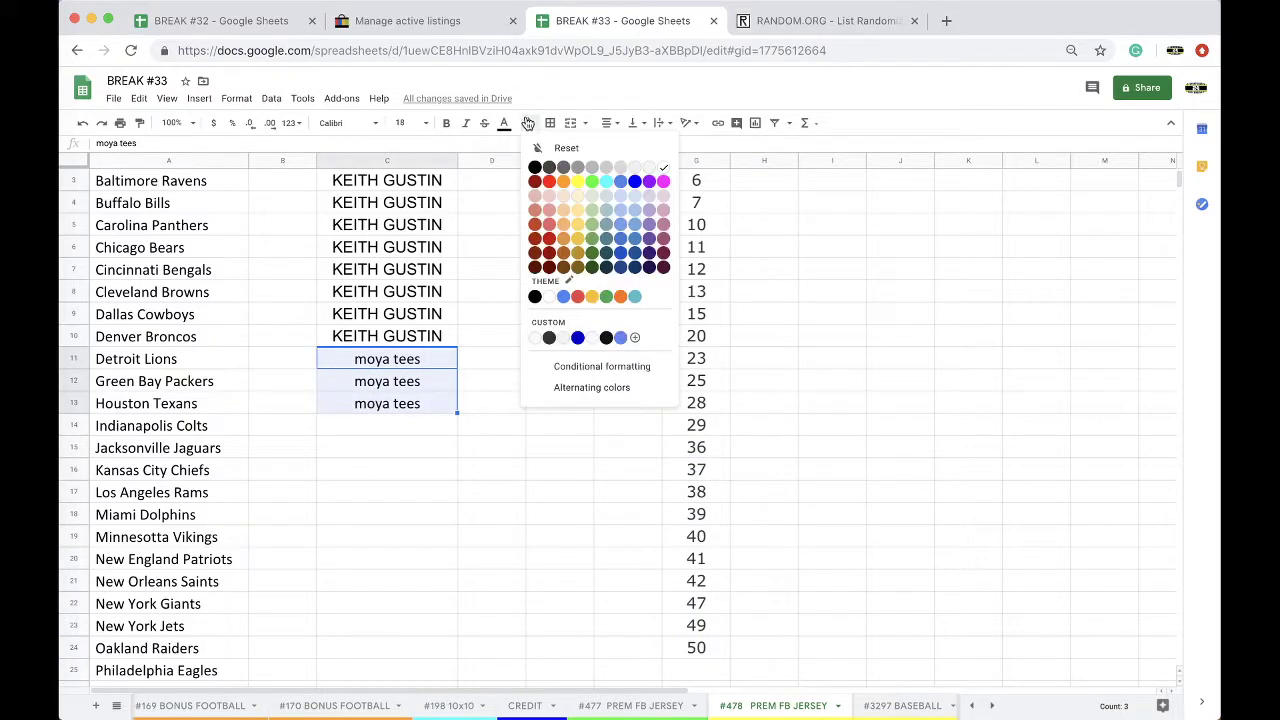
{"action": "left_click", "coordinate": [575, 182]}
{"action": "left_click", "coordinate": [612, 712]}
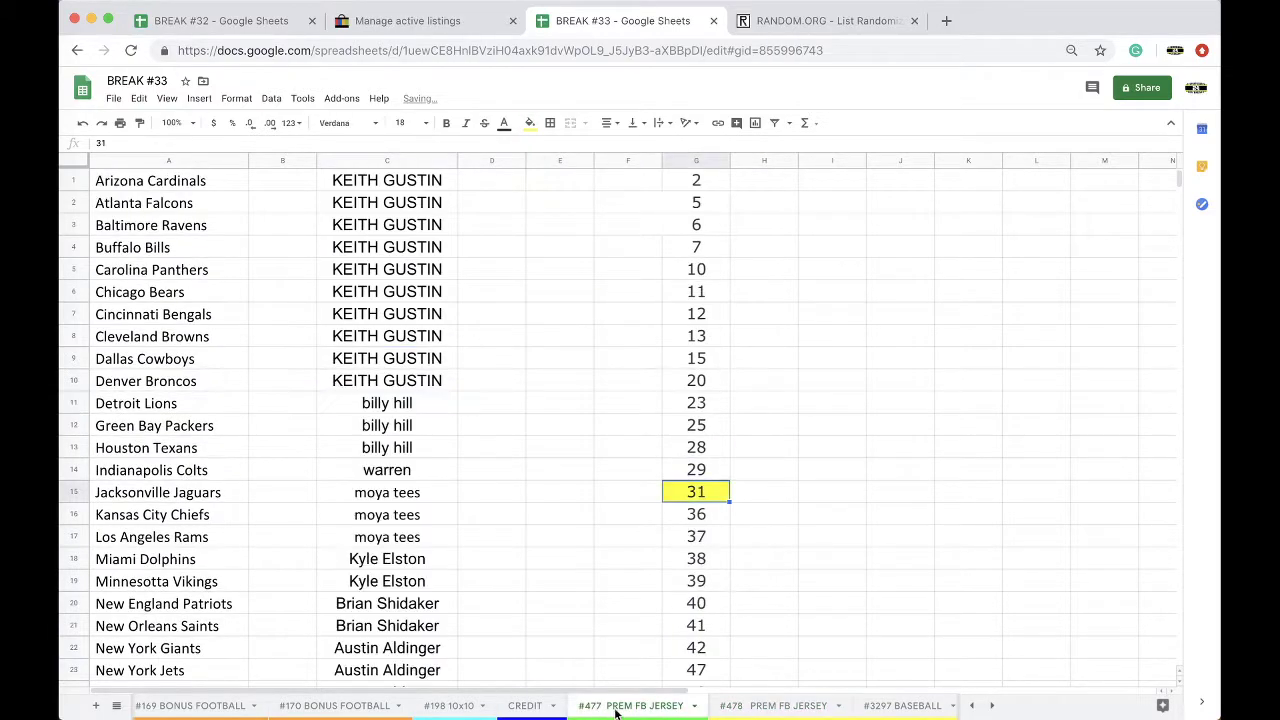
Step: On the CREDIT sheet, enter -70 in D50 beside the -$14 note
{"action": "left_click", "coordinate": [541, 712]}
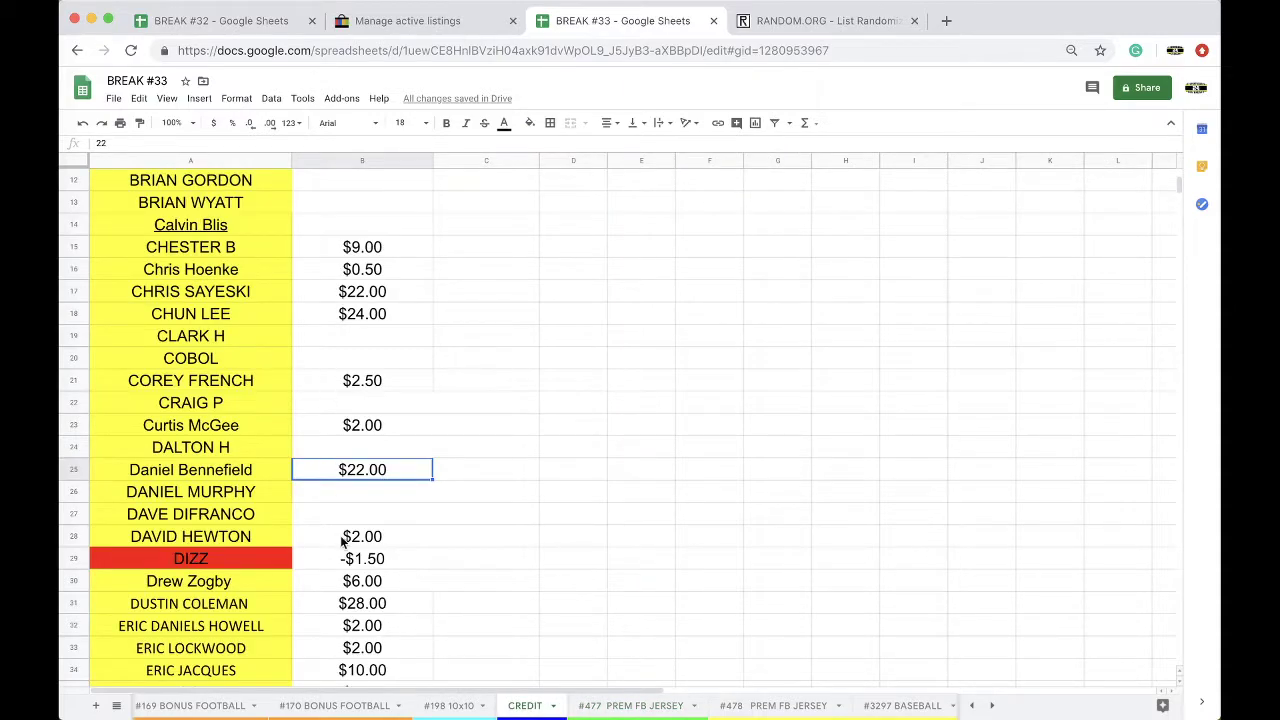
{"action": "scroll", "coordinate": [342, 540], "scroll_direction": "down", "scroll_amount": 3}
{"action": "scroll", "coordinate": [407, 554], "scroll_direction": "down", "scroll_amount": 4}
{"action": "scroll", "coordinate": [407, 554], "scroll_direction": "up", "scroll_amount": 2}
{"action": "scroll", "coordinate": [400, 550], "scroll_direction": "down", "scroll_amount": 3}
{"action": "scroll", "coordinate": [393, 548], "scroll_direction": "down", "scroll_amount": 2}
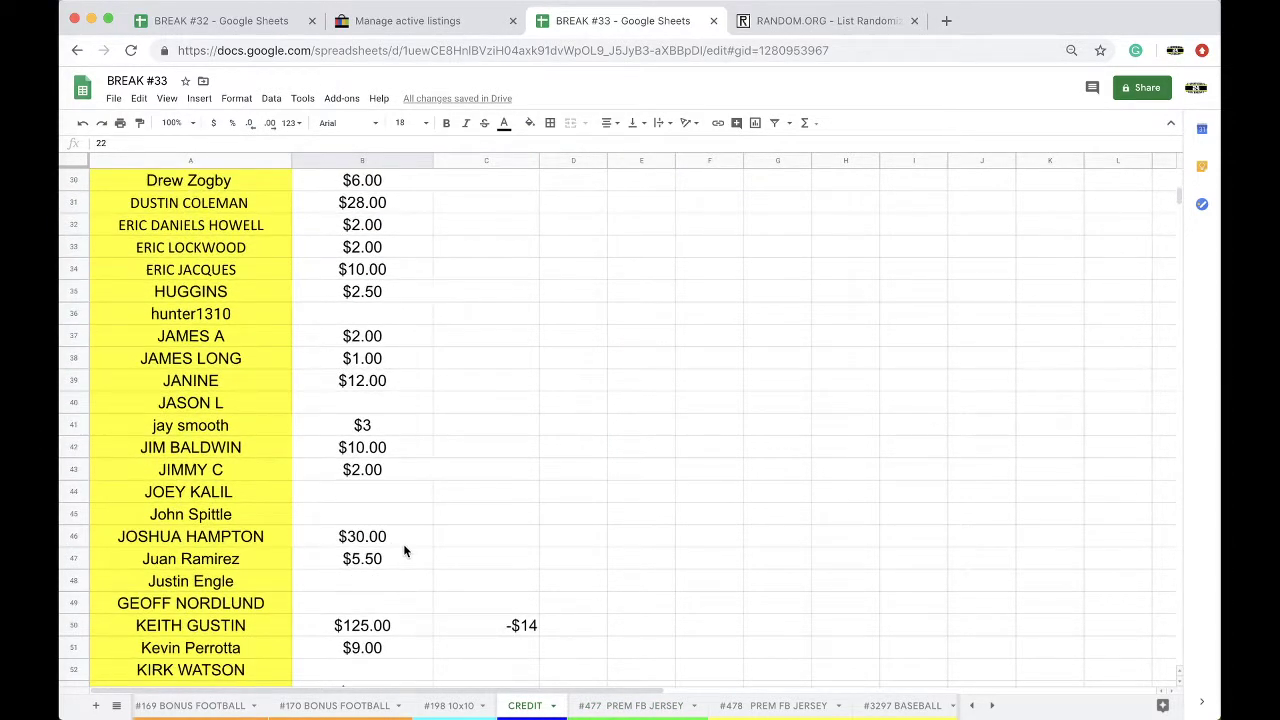
{"action": "left_click", "coordinate": [572, 606]}
{"action": "type", "text": "-&0"}
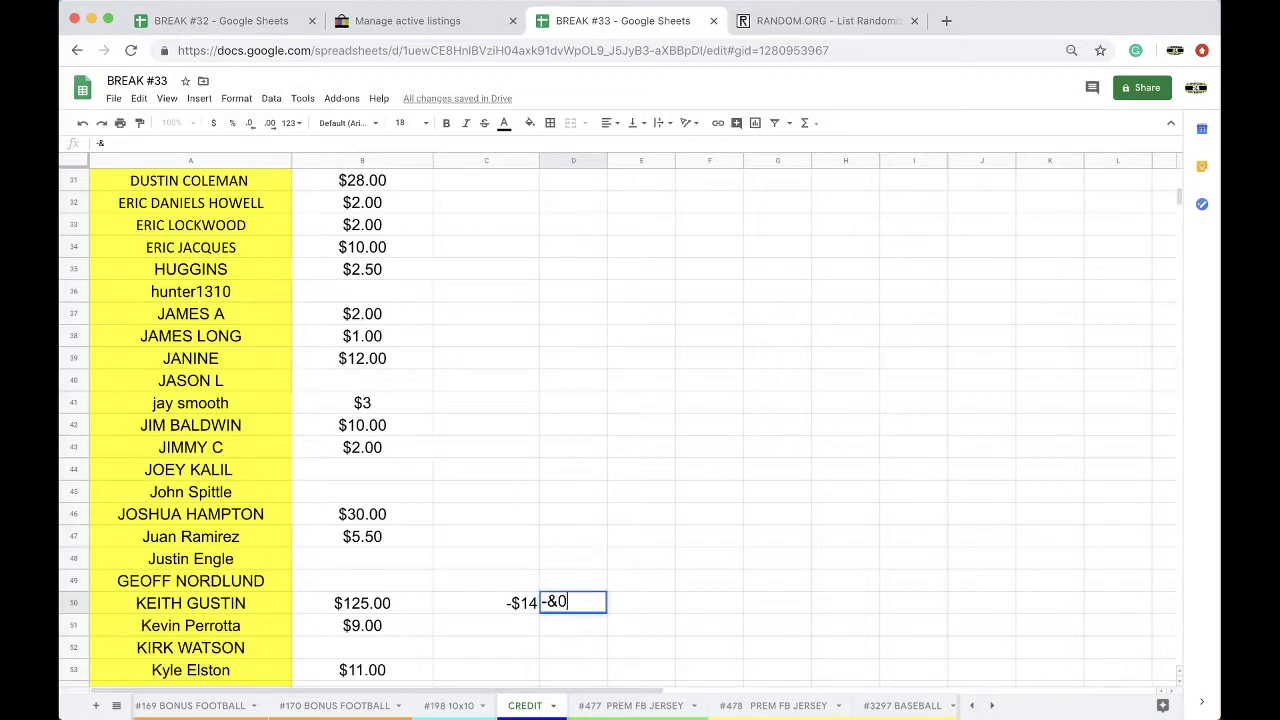
{"action": "key", "text": "BackSpace"}
{"action": "type", "text": "70"}
{"action": "left_click", "coordinate": [385, 449]}
Step: Change B25 on the CREDIT sheet from $22.00 to $1.00
{"action": "scroll", "coordinate": [395, 460], "scroll_direction": "up", "scroll_amount": 7}
{"action": "scroll", "coordinate": [400, 470], "scroll_direction": "up", "scroll_amount": 3}
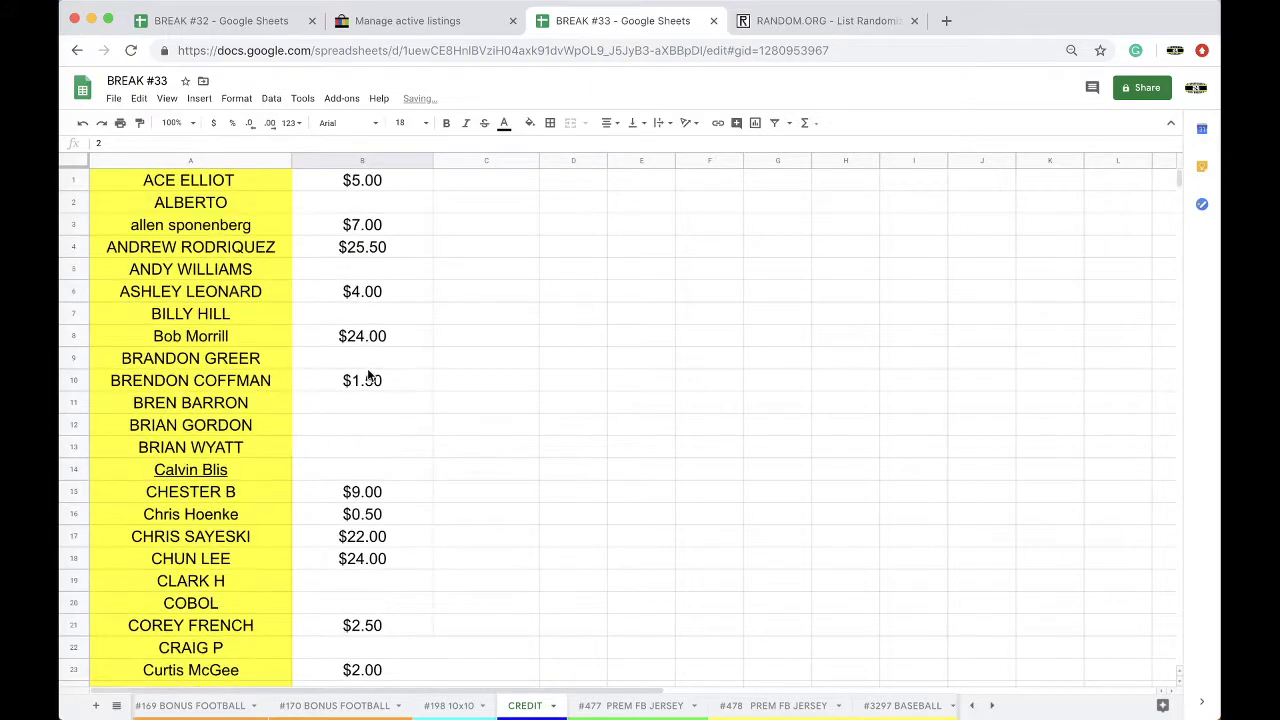
{"action": "scroll", "coordinate": [362, 378], "scroll_direction": "down", "scroll_amount": 1}
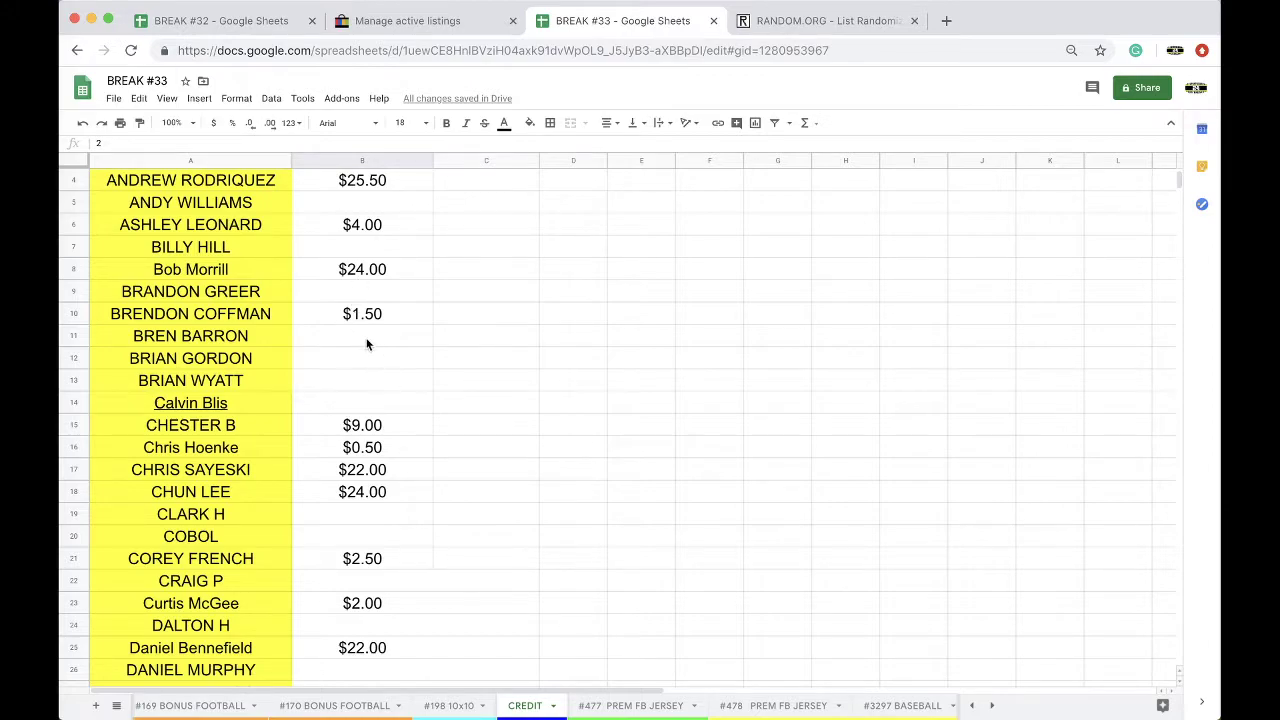
{"action": "scroll", "coordinate": [385, 354], "scroll_direction": "down", "scroll_amount": 2}
{"action": "left_click", "coordinate": [362, 560]}
{"action": "type", "text": "$1"}
{"action": "left_click", "coordinate": [270, 560]}
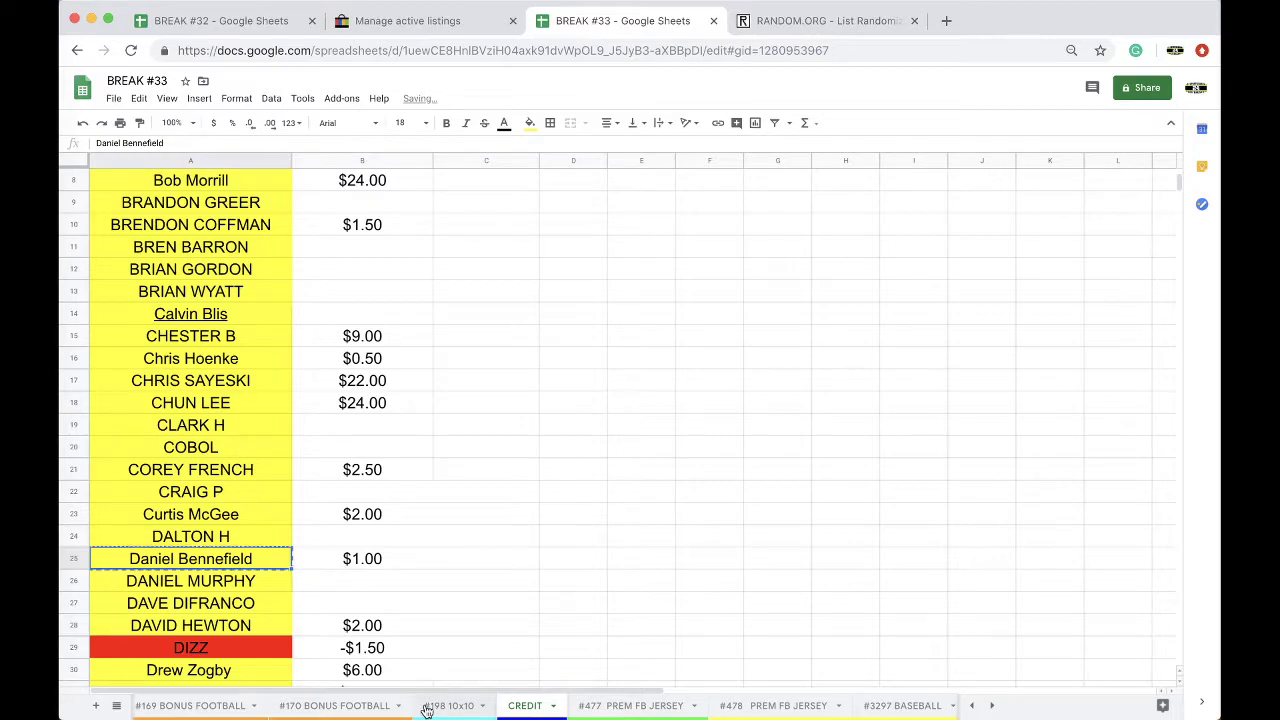
Step: Paste the copied buyer name as values into C10, C11 and C12 on #3314 SPECIALITY GR MINI
{"action": "scroll", "coordinate": [428, 703], "scroll_direction": "right", "scroll_amount": 5}
{"action": "scroll", "coordinate": [590, 706], "scroll_direction": "right", "scroll_amount": 5}
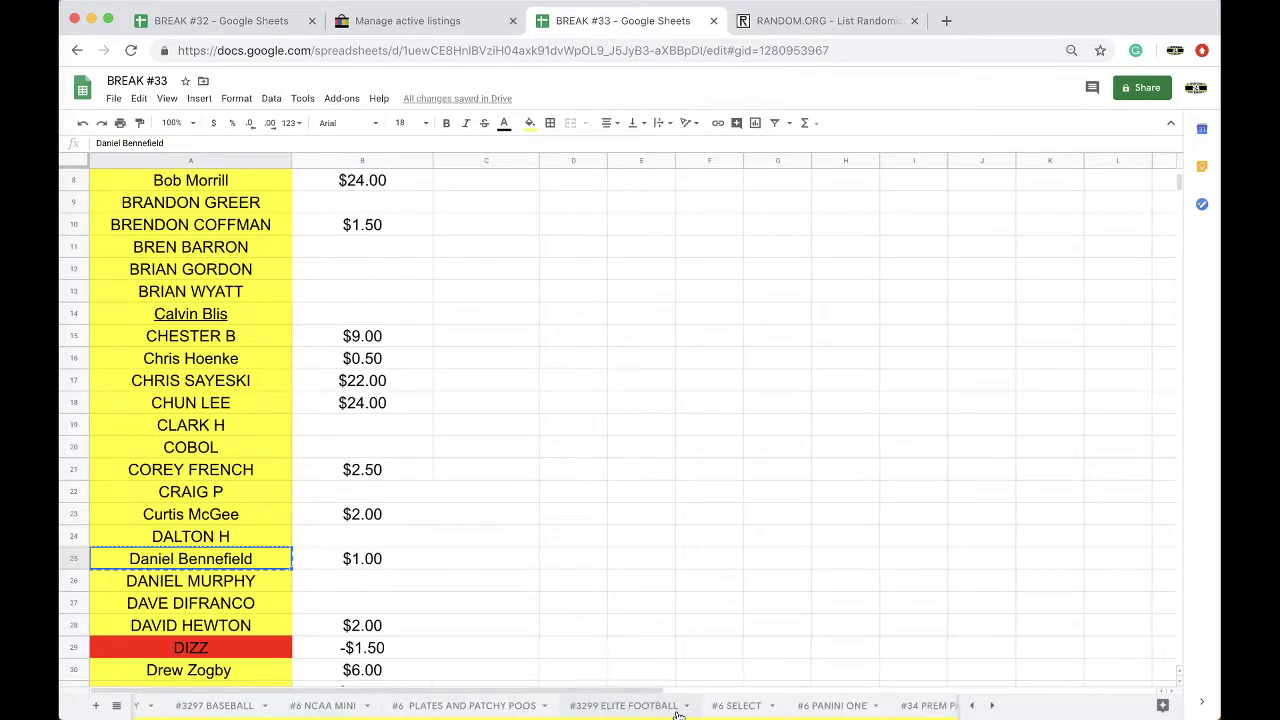
{"action": "left_click", "coordinate": [732, 706]}
{"action": "left_click", "coordinate": [791, 706]}
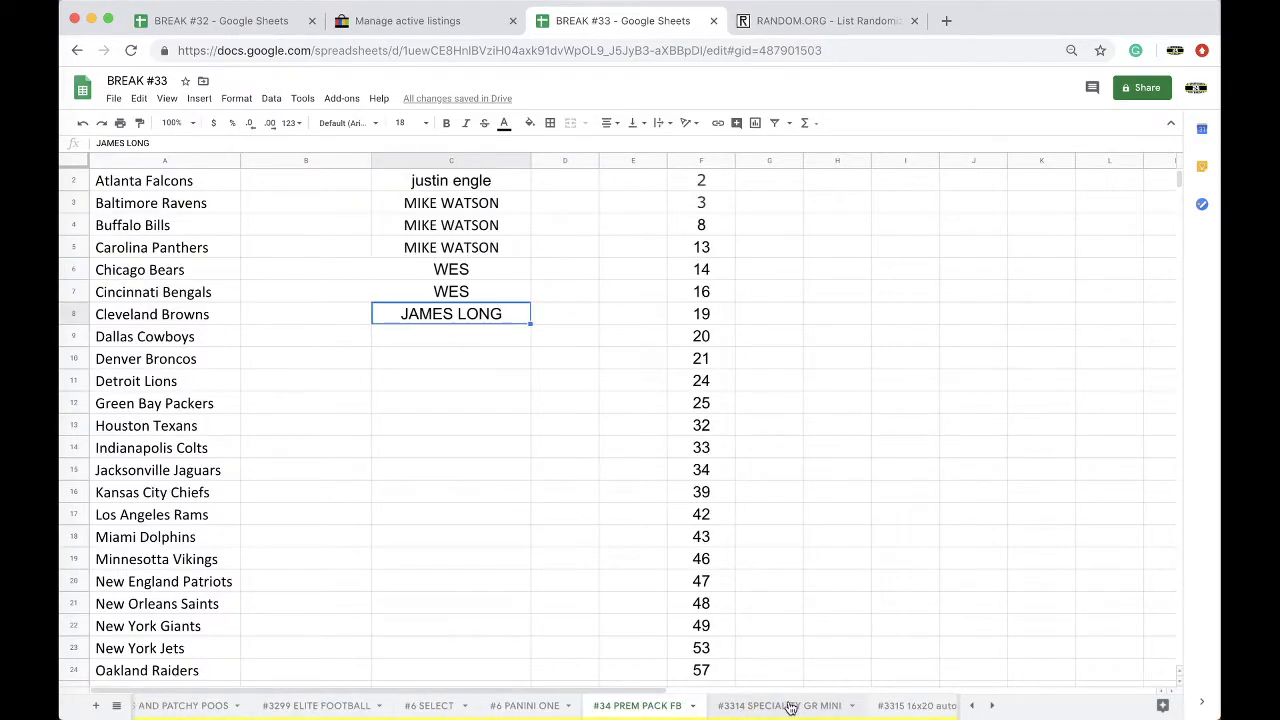
{"action": "key", "text": "Down"}
{"action": "left_click", "coordinate": [500, 405]}
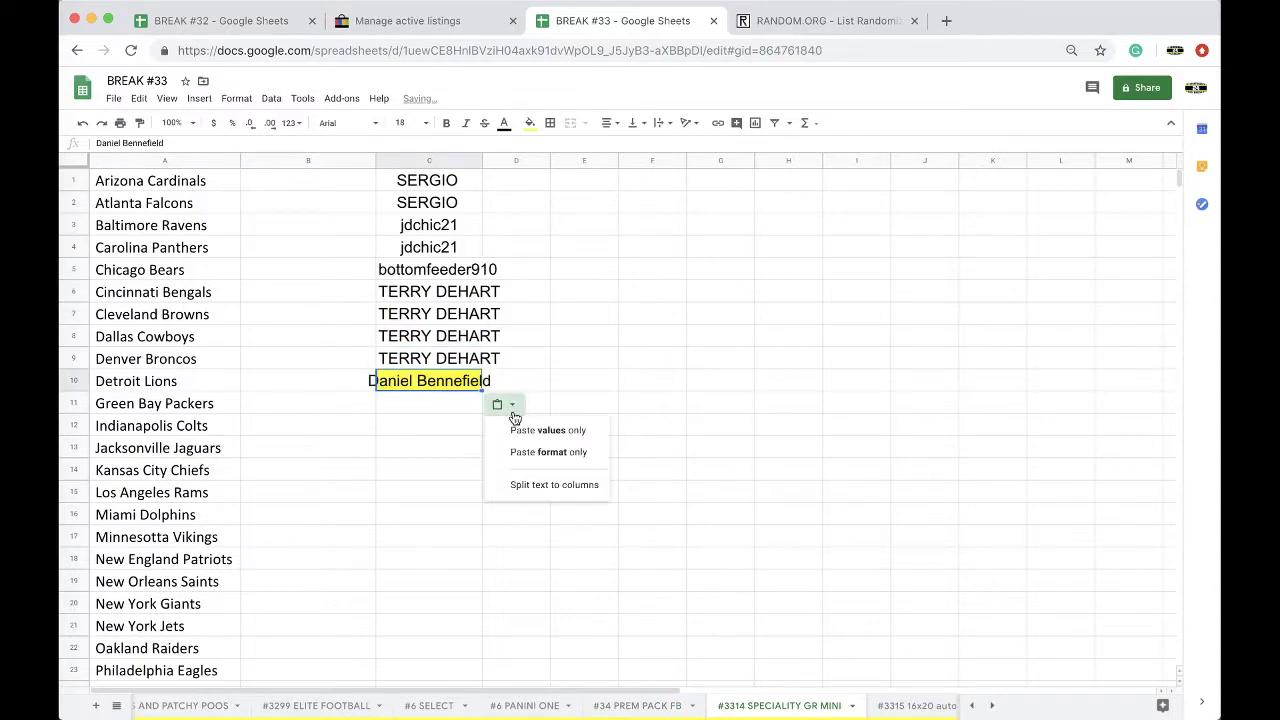
{"action": "left_click", "coordinate": [571, 423]}
{"action": "key", "text": "Down"}
{"action": "key", "text": "Down"}
{"action": "scroll", "coordinate": [533, 706], "scroll_direction": "right", "scroll_amount": 5}
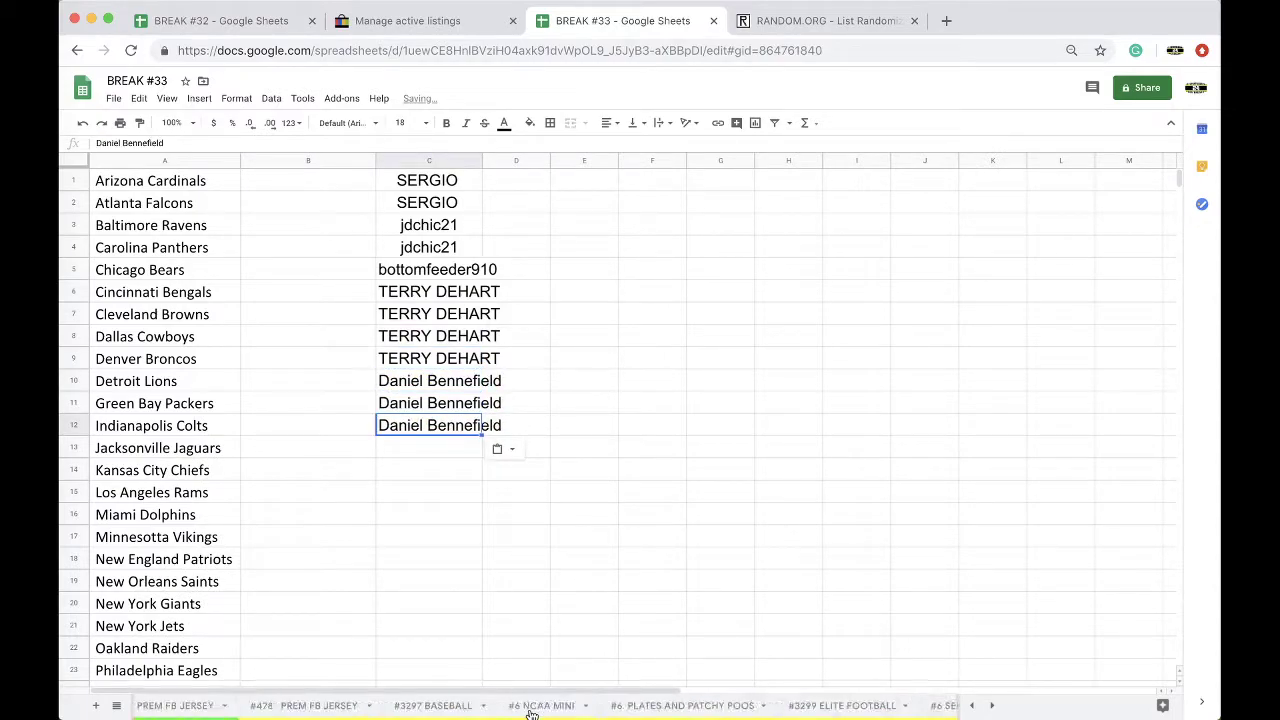
{"action": "left_click", "coordinate": [533, 706]}
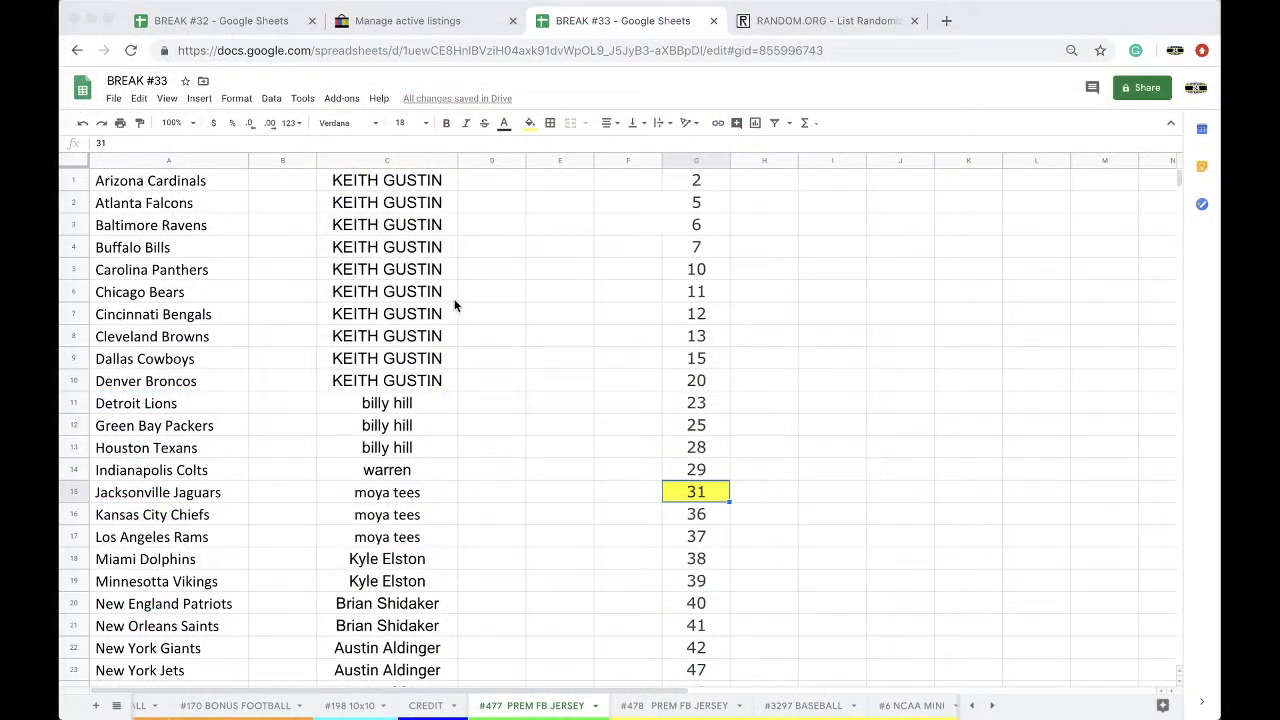
Step: Copy all buyer names in column C of #477 PREM FB JERSEY and go to the Random.org randomizer
{"action": "scroll", "coordinate": [463, 300], "scroll_direction": "down", "scroll_amount": 1}
{"action": "scroll", "coordinate": [437, 312], "scroll_direction": "down", "scroll_amount": 1}
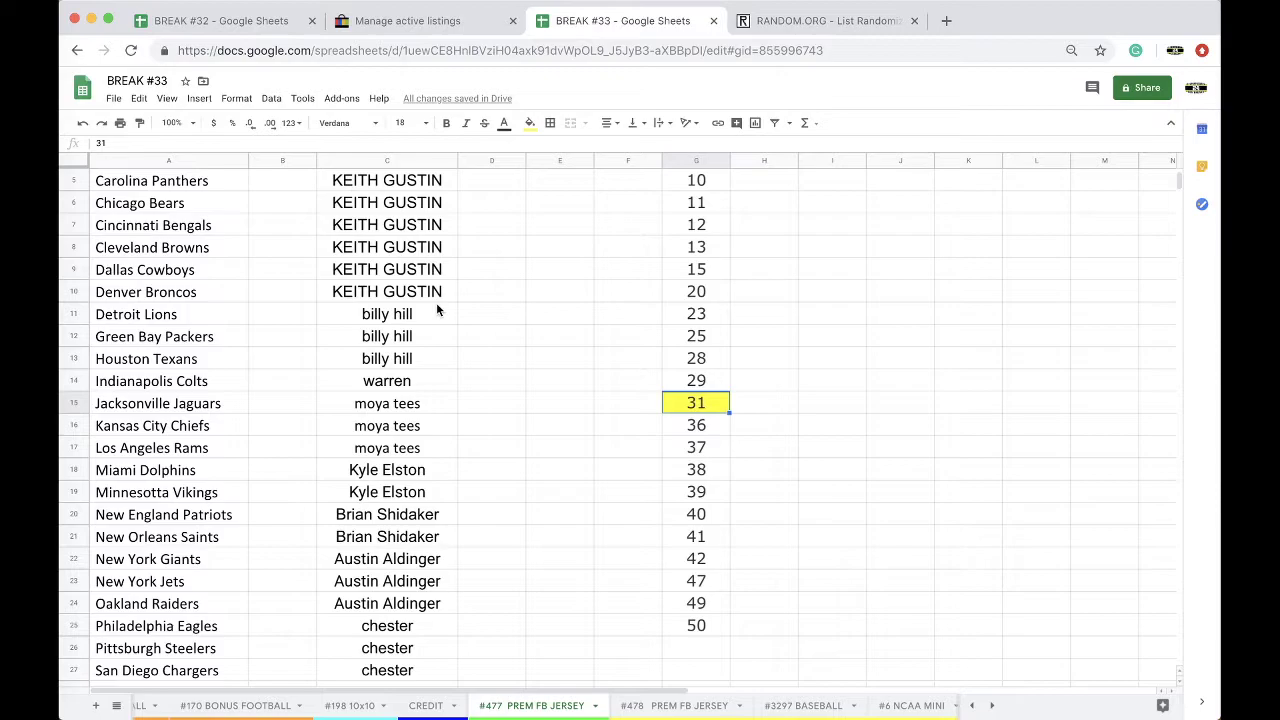
{"action": "scroll", "coordinate": [437, 311], "scroll_direction": "down", "scroll_amount": 1}
{"action": "scroll", "coordinate": [415, 315], "scroll_direction": "down", "scroll_amount": 2}
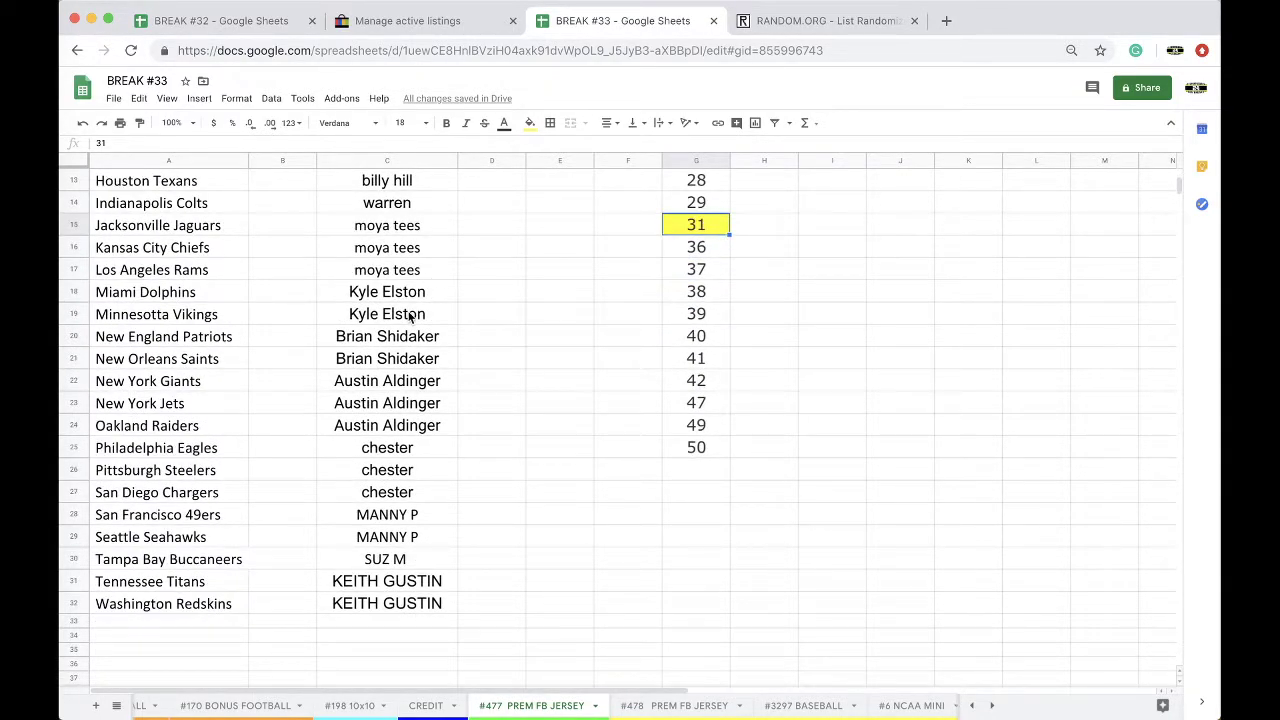
{"action": "left_click", "coordinate": [404, 163]}
{"action": "scroll", "coordinate": [375, 318], "scroll_direction": "up", "scroll_amount": 5}
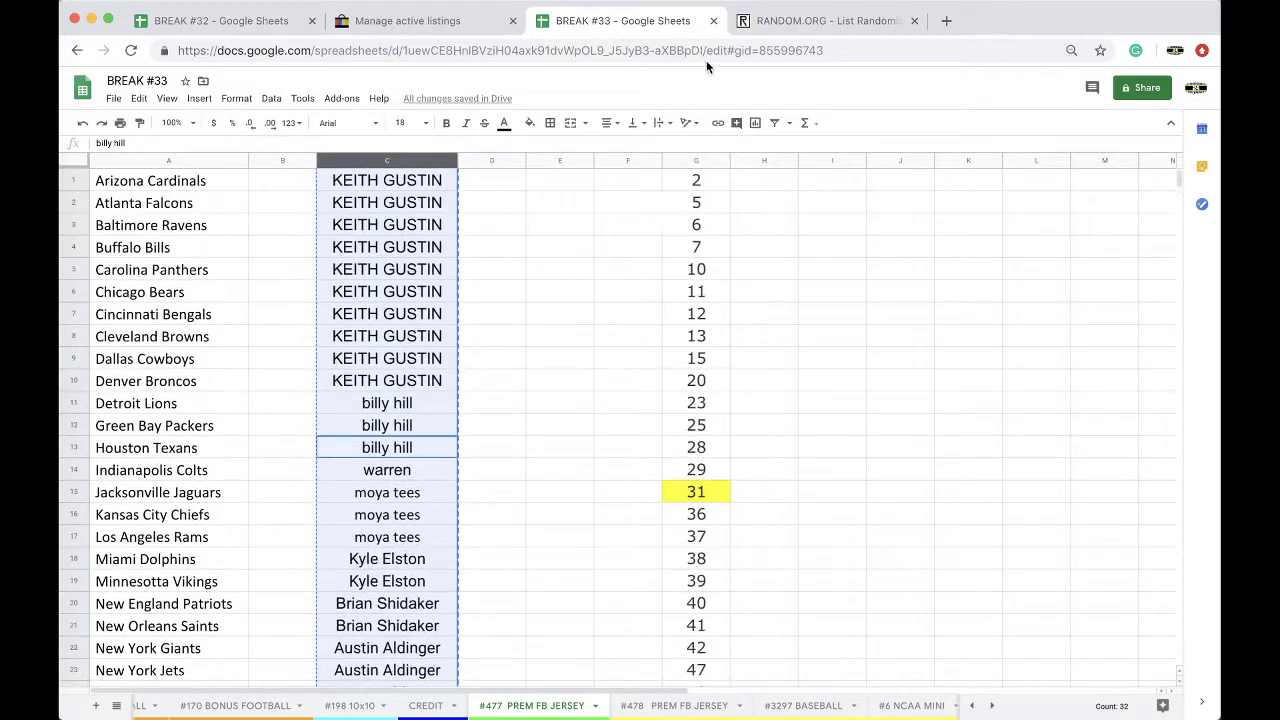
{"action": "left_click", "coordinate": [762, 28]}
{"action": "left_click", "coordinate": [710, 52]}
Step: Randomize the 32 pasted names repeatedly, copy the final order, and return to BREAK #33
{"action": "key", "text": "Return"}
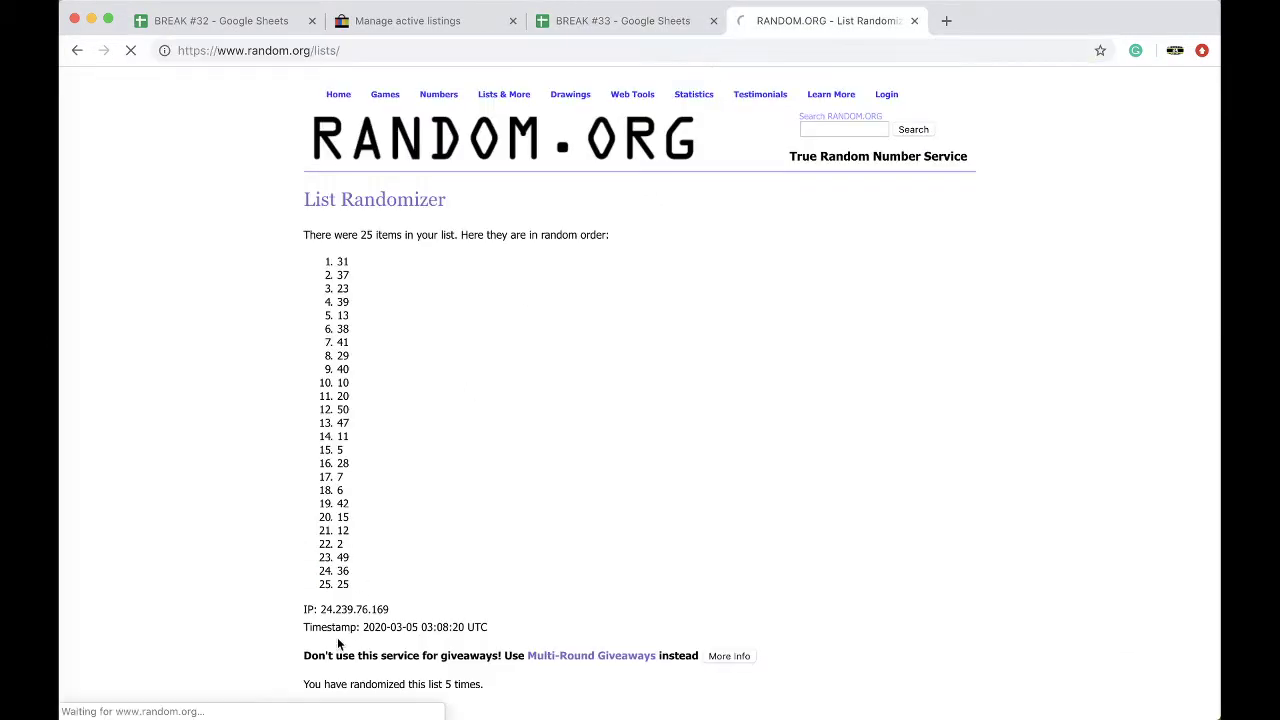
{"action": "left_click", "coordinate": [352, 572]}
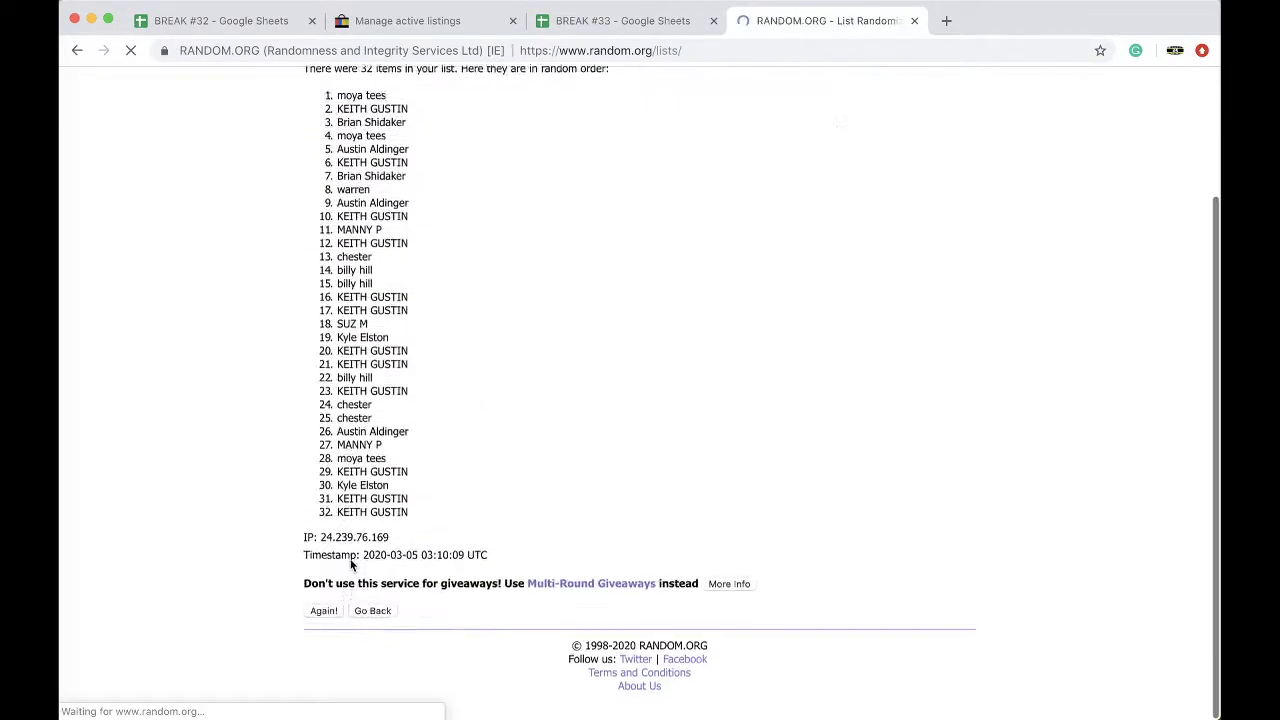
{"action": "left_click", "coordinate": [319, 618]}
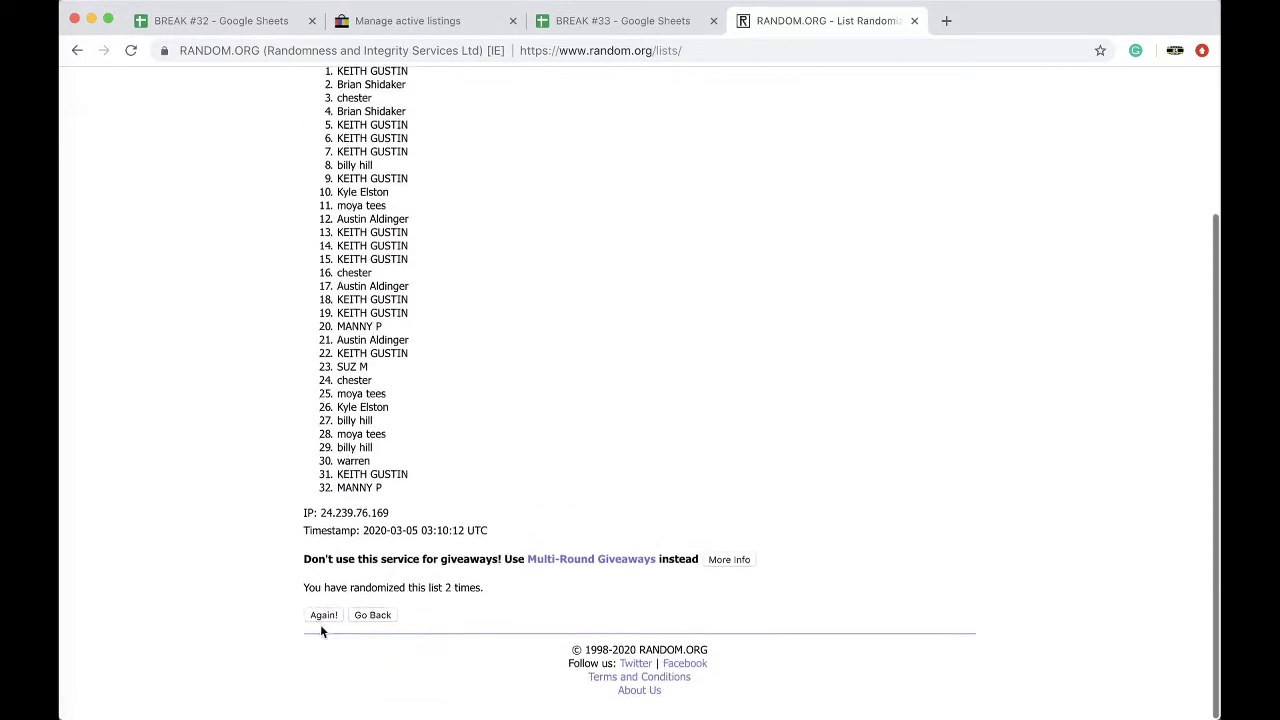
{"action": "left_click", "coordinate": [322, 618]}
{"action": "left_click", "coordinate": [316, 617]}
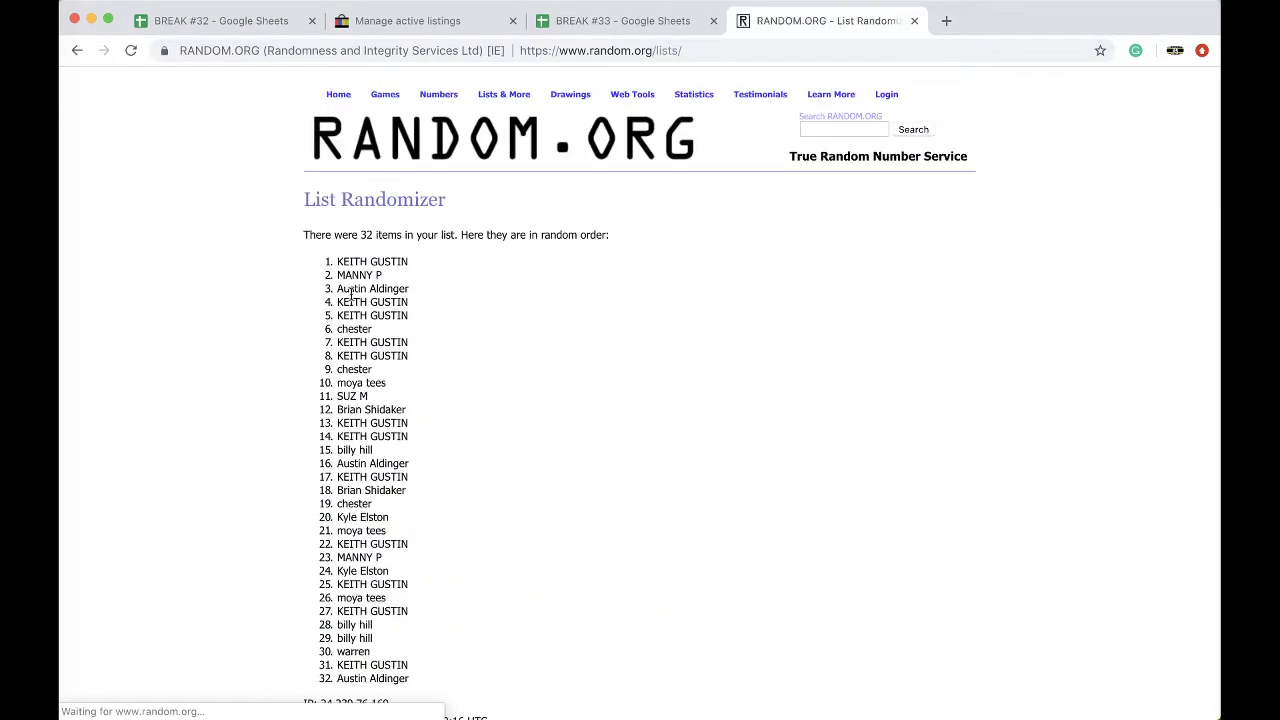
{"action": "left_click_drag", "start_coordinate": [339, 257], "coordinate": [440, 500]}
{"action": "key", "text": "ctrl+c"}
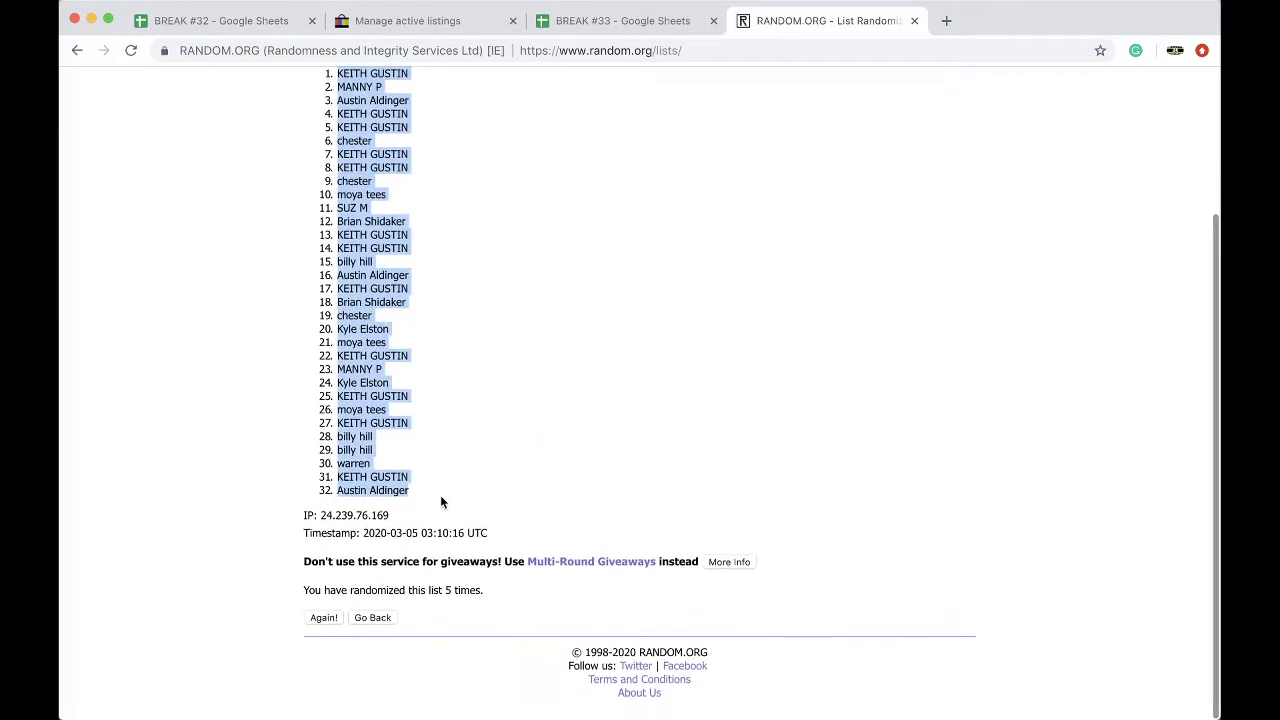
{"action": "left_click", "coordinate": [588, 24]}
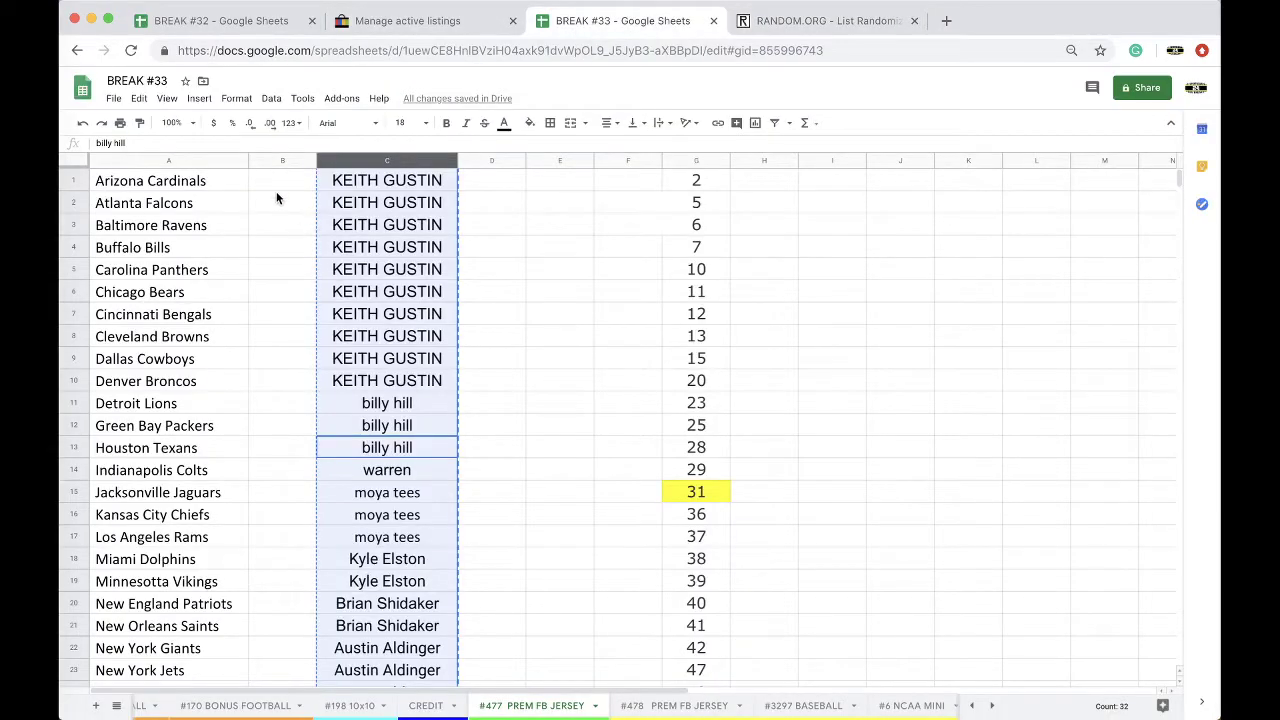
Step: Paste the shuffled names into column B, enlarge their font, and sort the sheet A→Z by column B
{"action": "key", "text": "ctrl+v"}
{"action": "left_click", "coordinate": [418, 122]}
{"action": "left_click", "coordinate": [412, 320]}
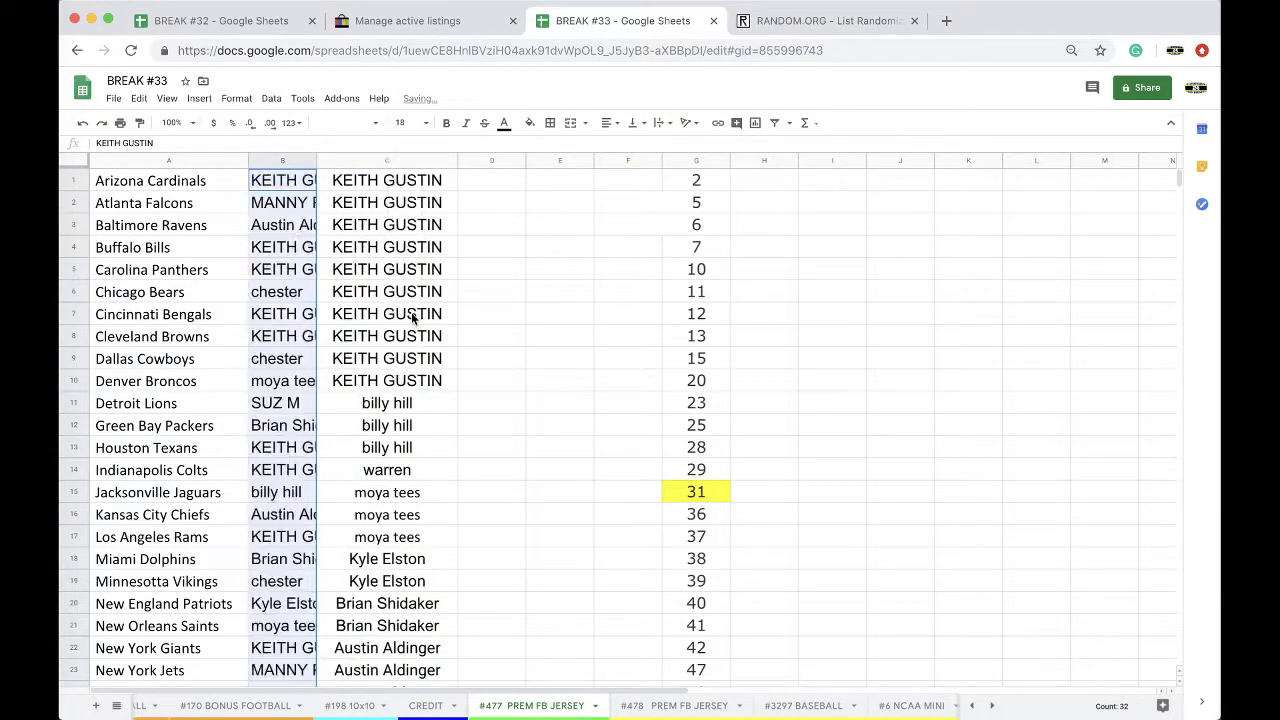
{"action": "left_click", "coordinate": [272, 99]}
{"action": "left_click", "coordinate": [320, 121]}
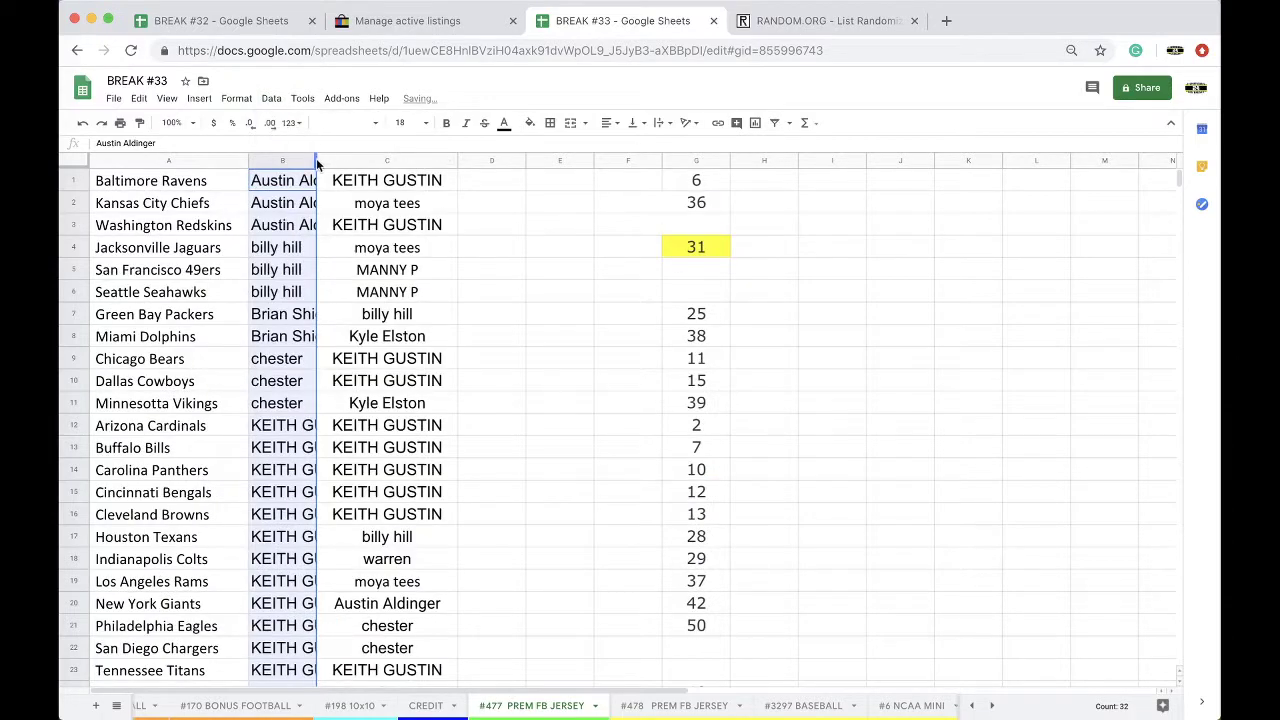
Step: Autofit column B to the names and scroll down to review the team-buyer pairings
{"action": "double_click", "coordinate": [317, 160]}
{"action": "left_click", "coordinate": [340, 209]}
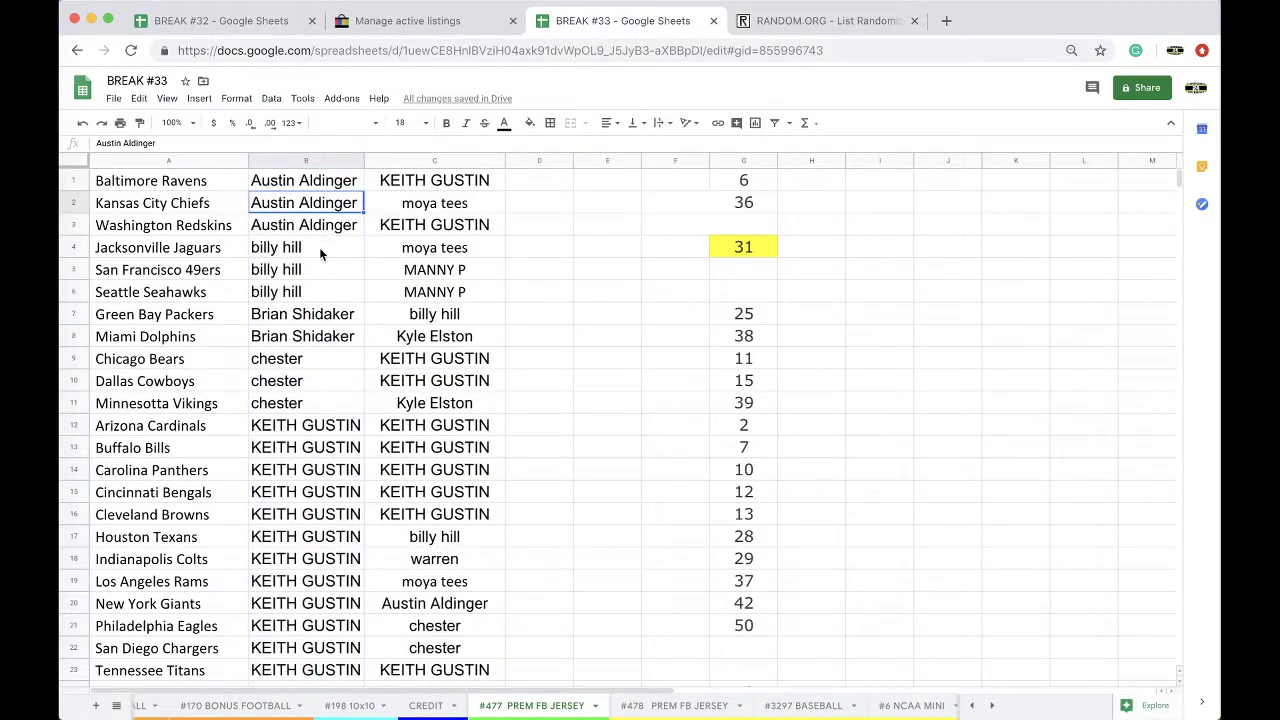
{"action": "left_click", "coordinate": [308, 276]}
{"action": "scroll", "coordinate": [315, 254], "scroll_direction": "down", "scroll_amount": 1}
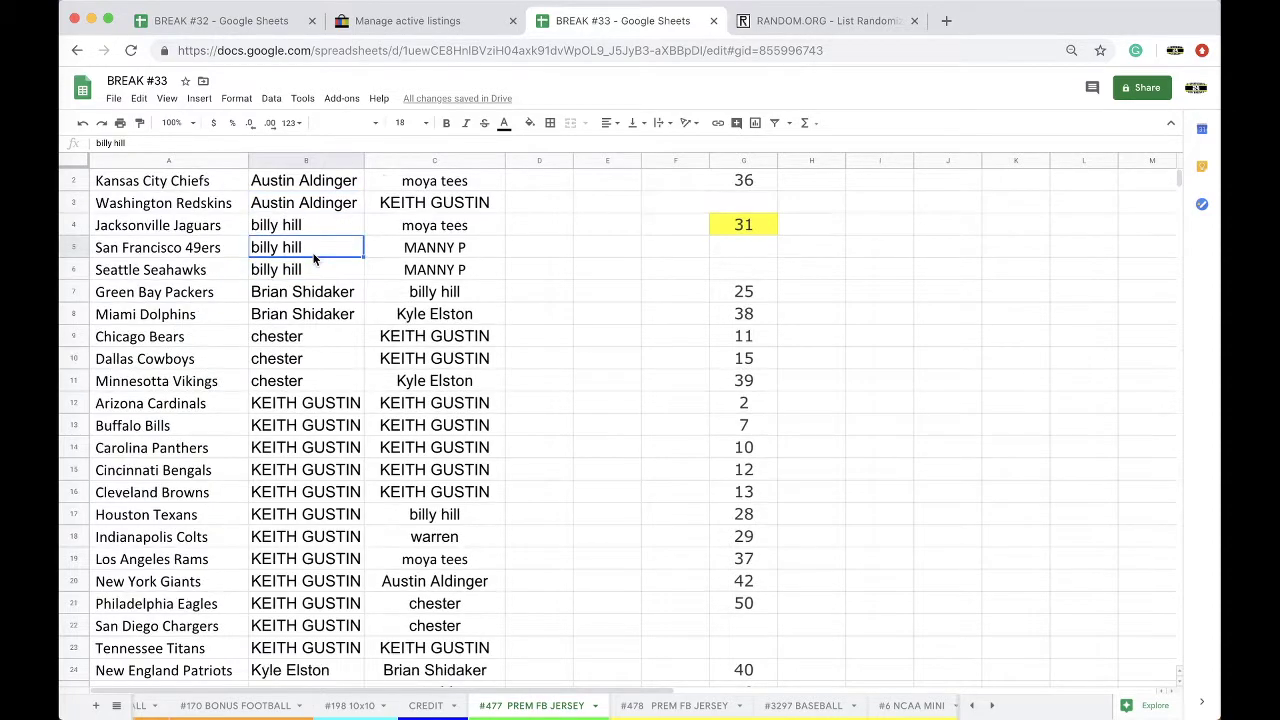
{"action": "scroll", "coordinate": [313, 258], "scroll_direction": "down", "scroll_amount": 2}
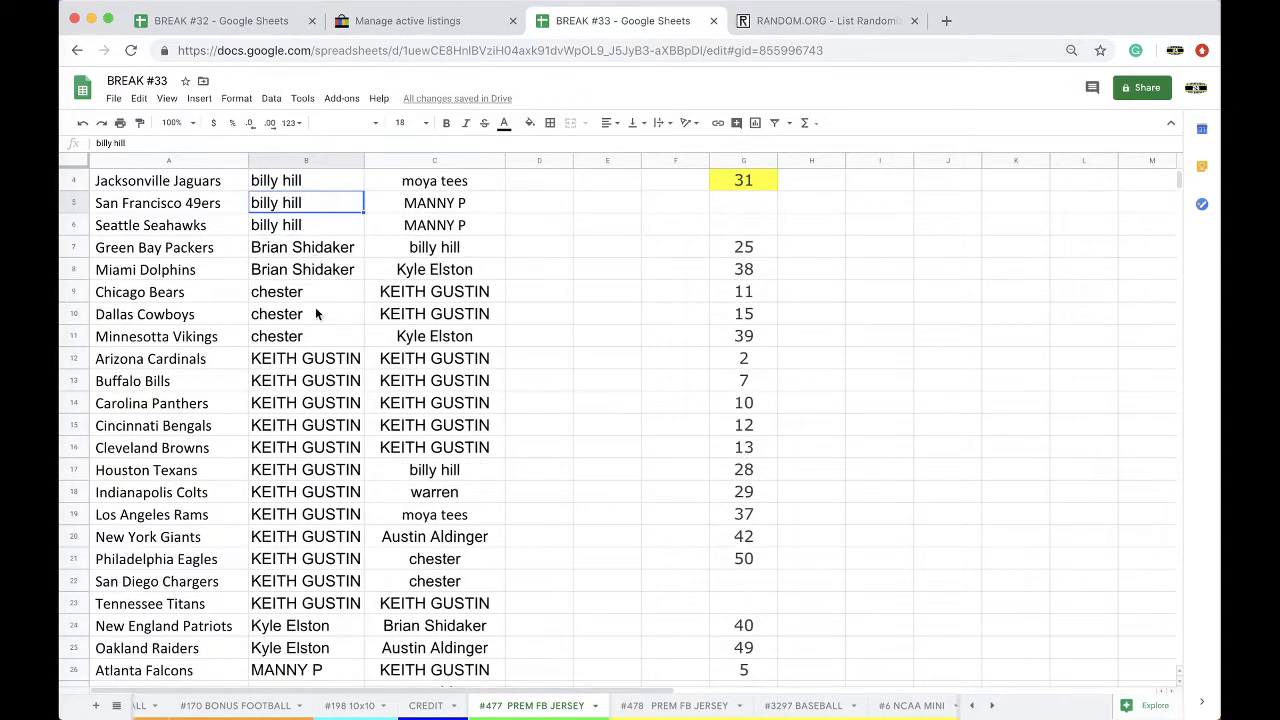
{"action": "scroll", "coordinate": [315, 297], "scroll_direction": "down", "scroll_amount": 1}
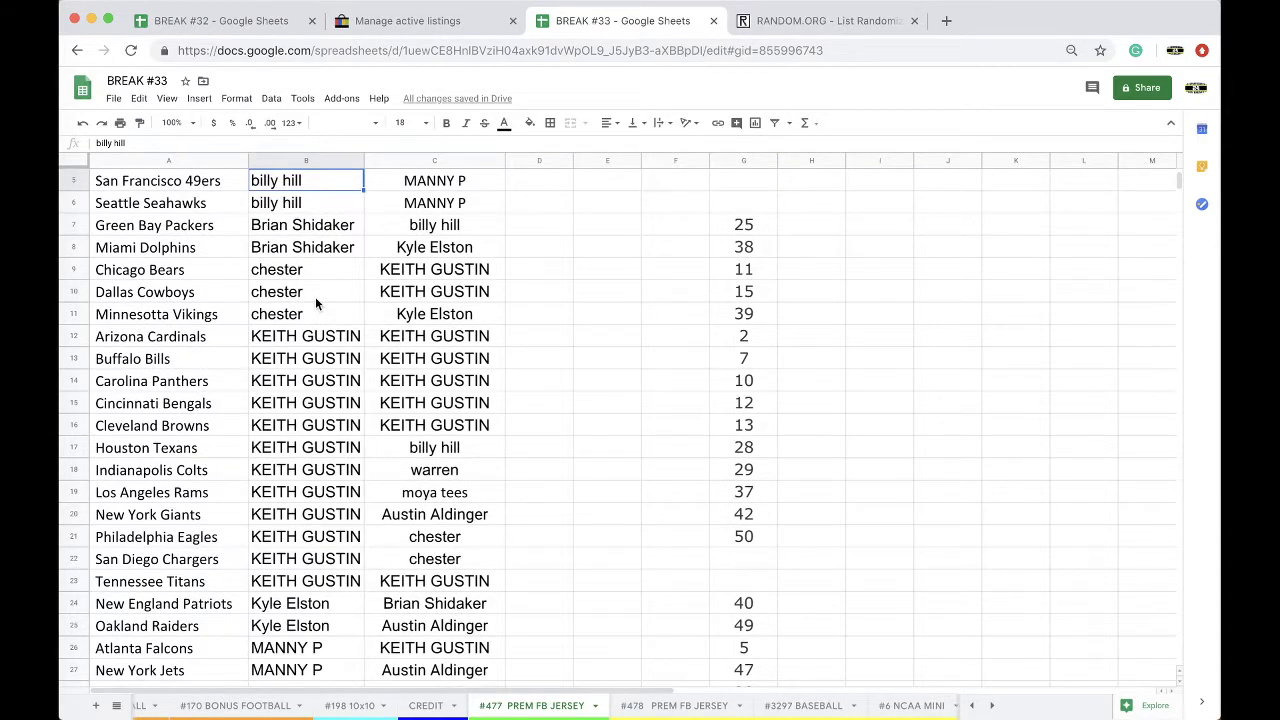
{"action": "scroll", "coordinate": [315, 297], "scroll_direction": "down", "scroll_amount": 6}
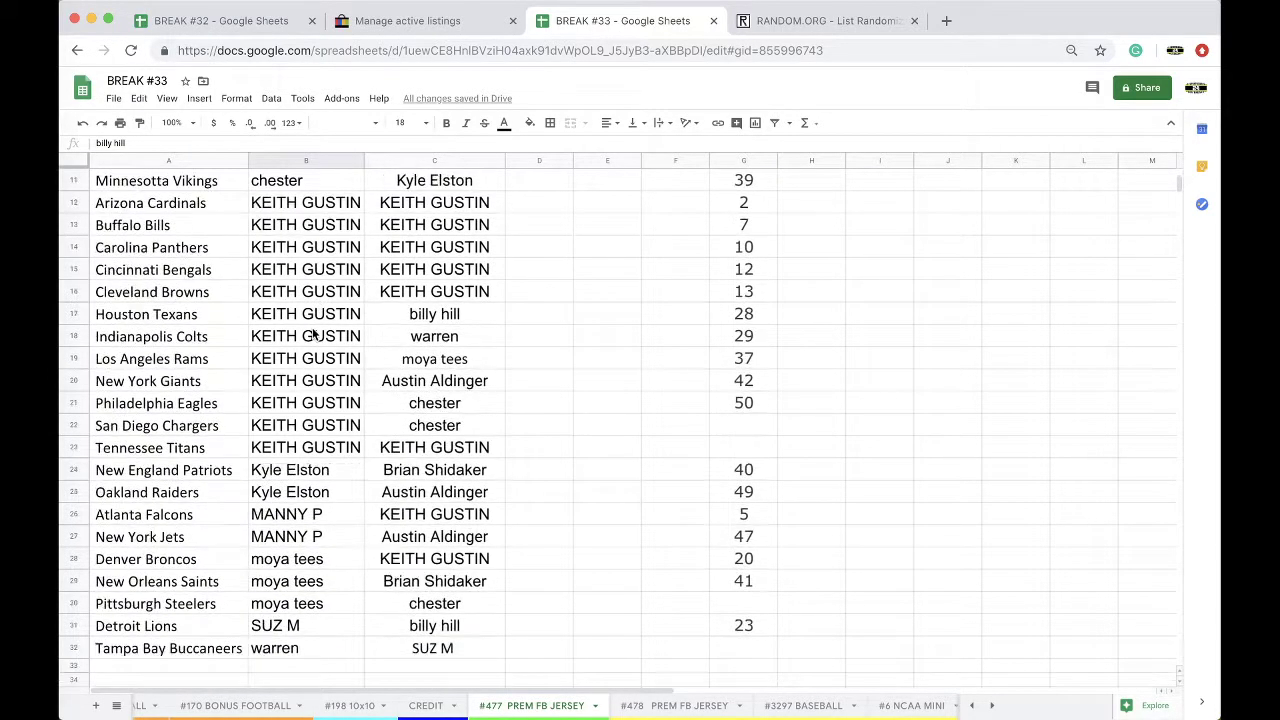
{"action": "scroll", "coordinate": [313, 336], "scroll_direction": "down", "scroll_amount": 1}
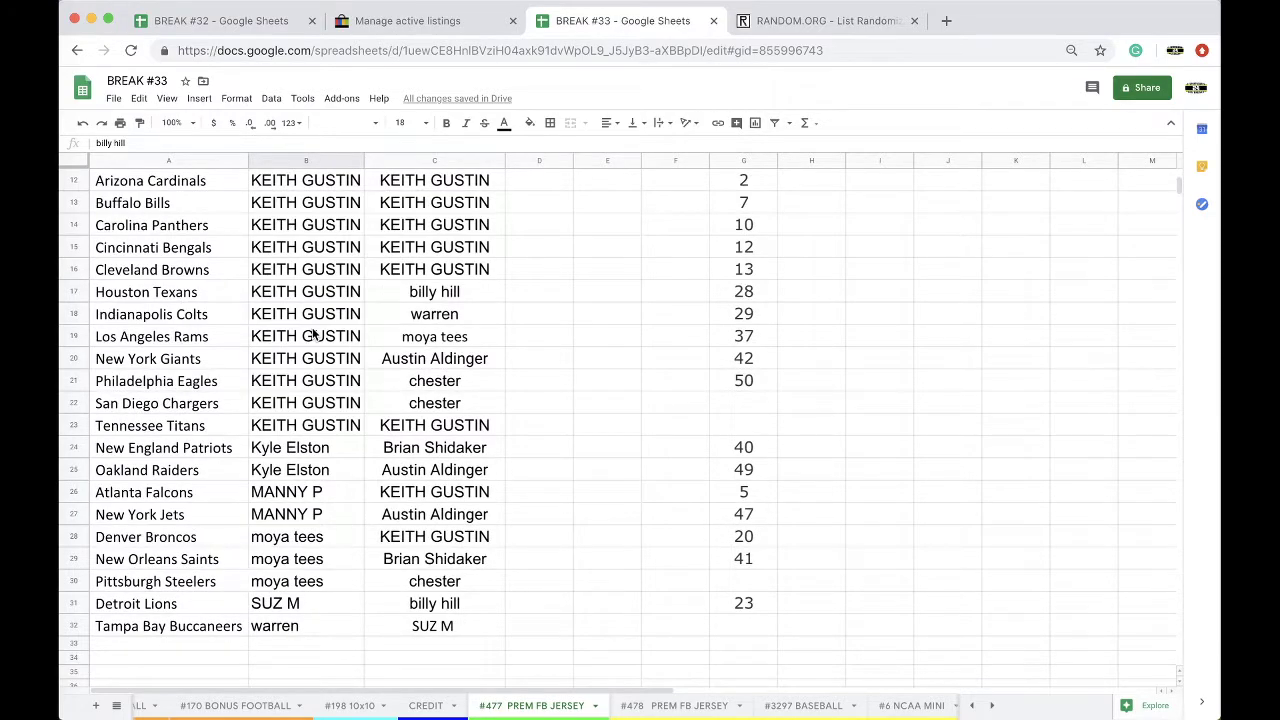
{"action": "scroll", "coordinate": [313, 336], "scroll_direction": "down", "scroll_amount": 2}
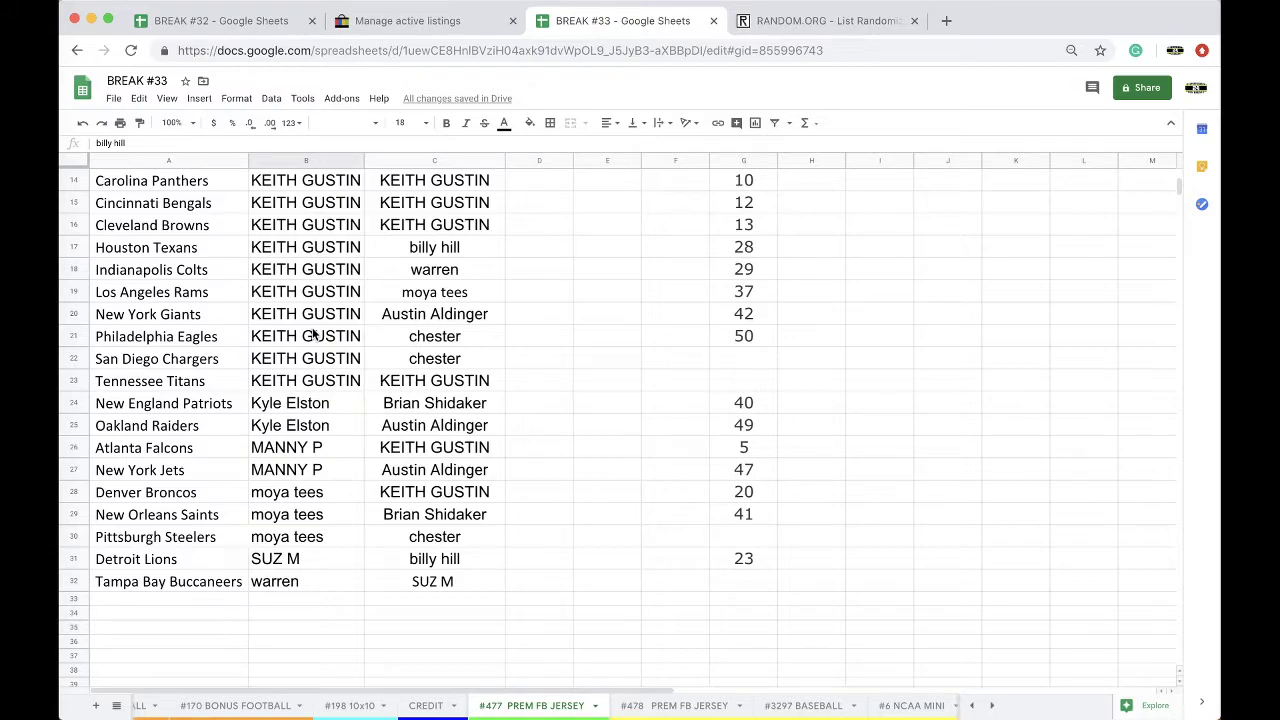
Step: Reset the fill colour of column C on #478 to remove the yellow, then return to #477
{"action": "left_click", "coordinate": [675, 705]}
{"action": "left_click", "coordinate": [452, 163]}
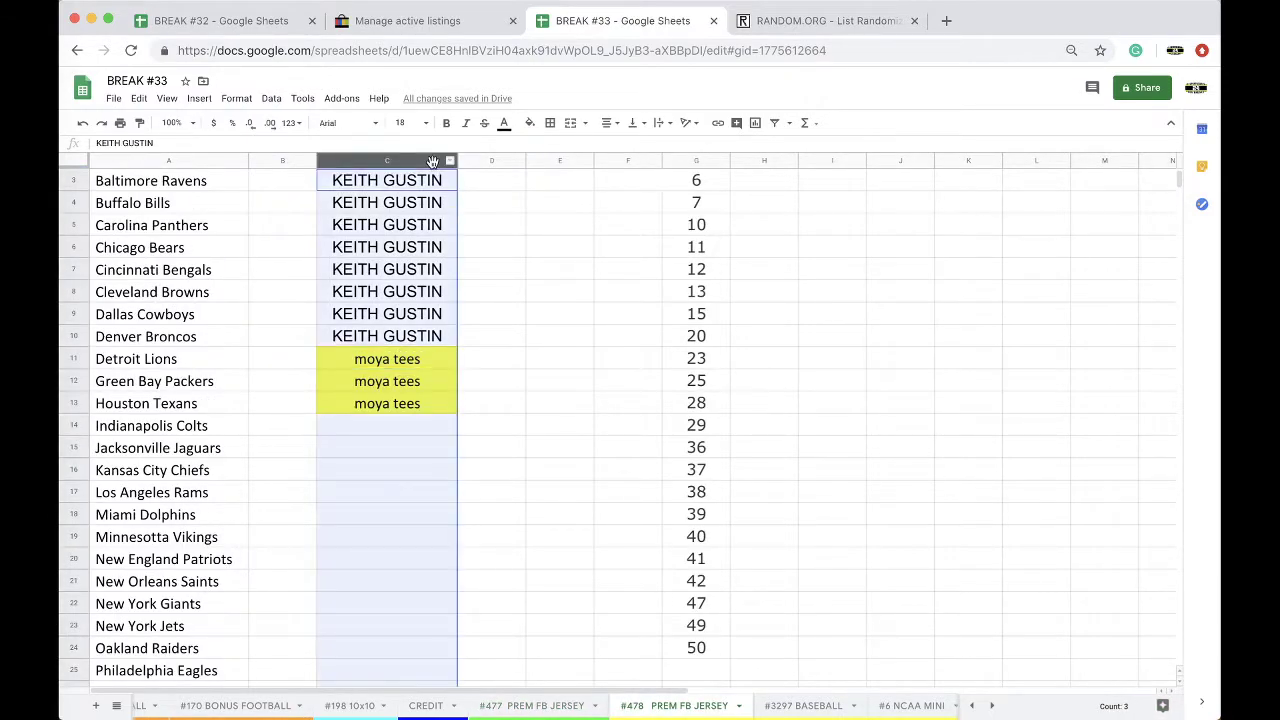
{"action": "left_click", "coordinate": [530, 122]}
{"action": "left_click", "coordinate": [533, 148]}
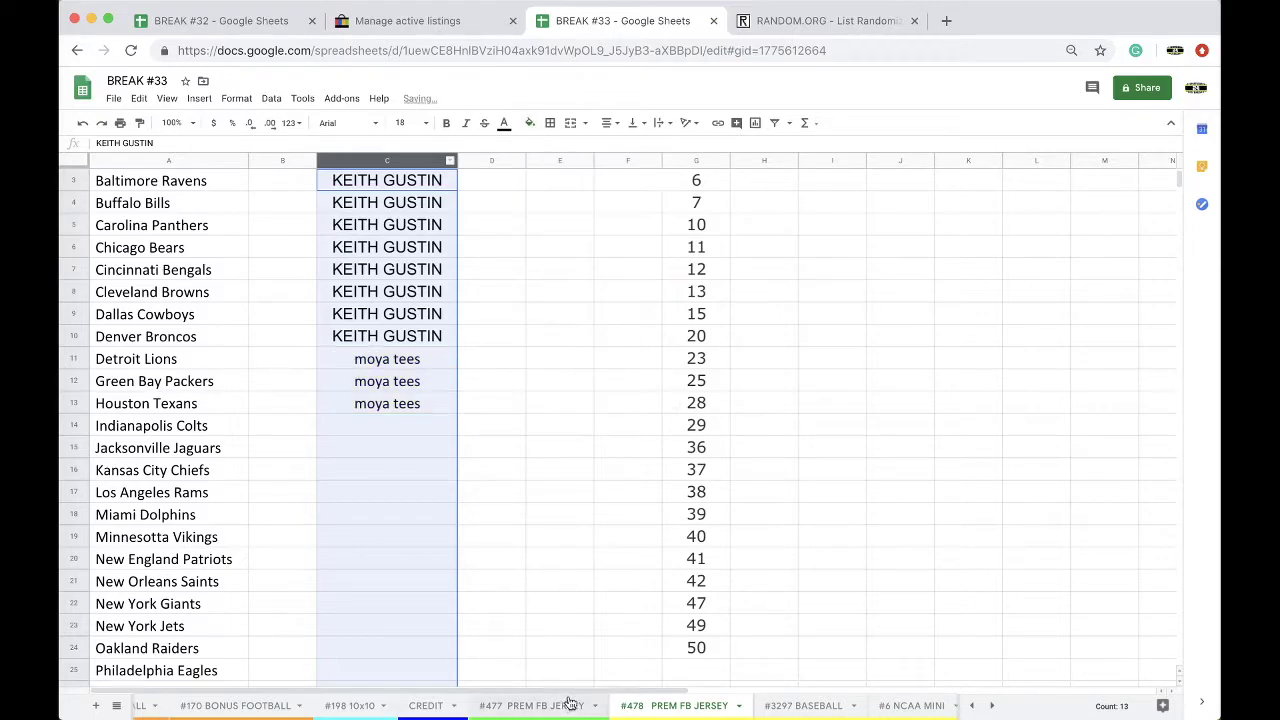
{"action": "left_click", "coordinate": [540, 705]}
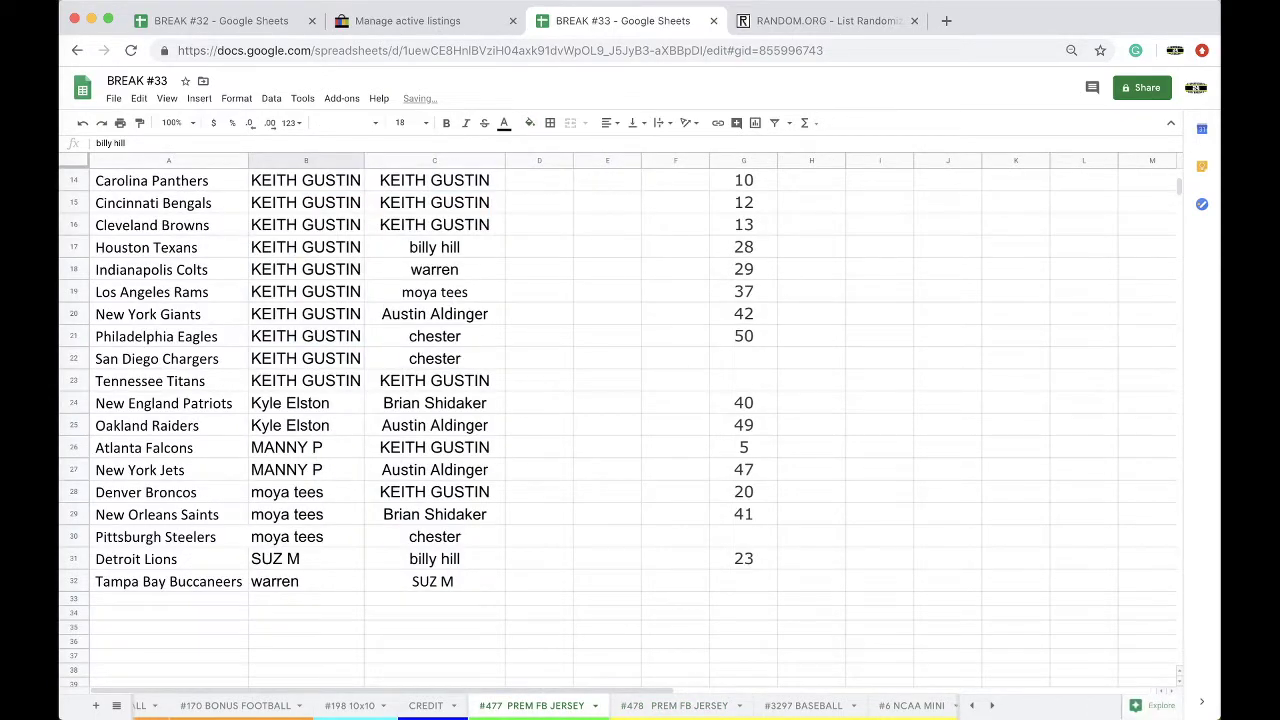
{"action": "scroll", "coordinate": [300, 360], "scroll_direction": "up", "scroll_amount": 3}
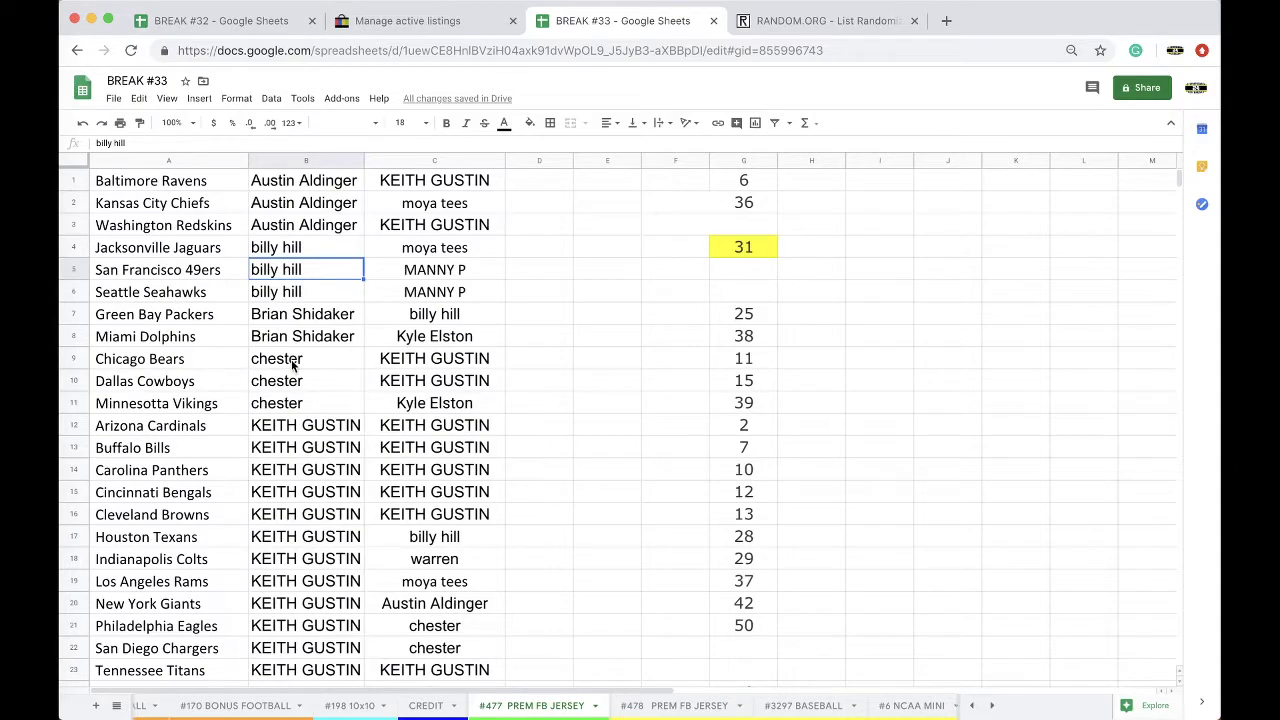